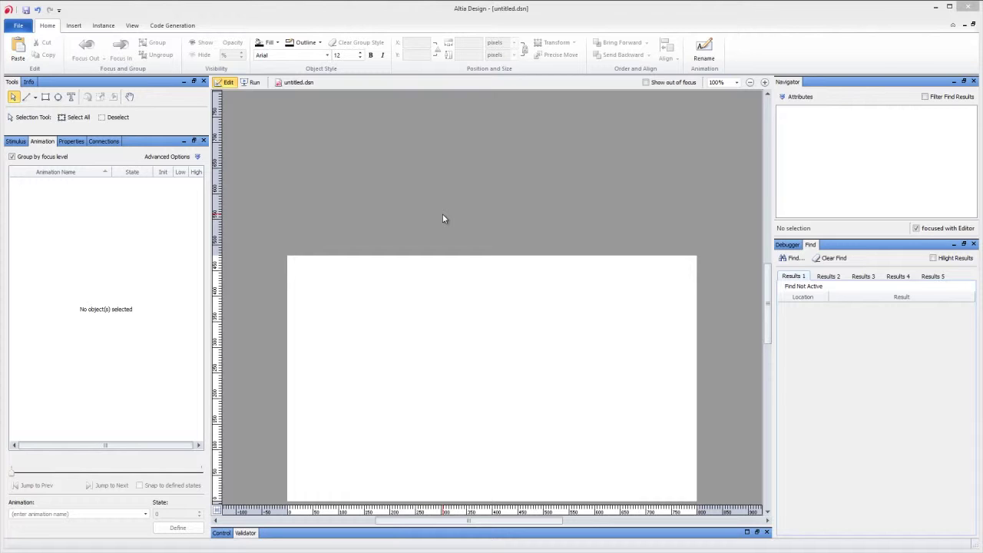
Keep the miniGL V850E2/DJ4 Direct Color Software Render validation ruleset, then collapse the panel.
{"action": "left_click", "coordinate": [246, 532]}
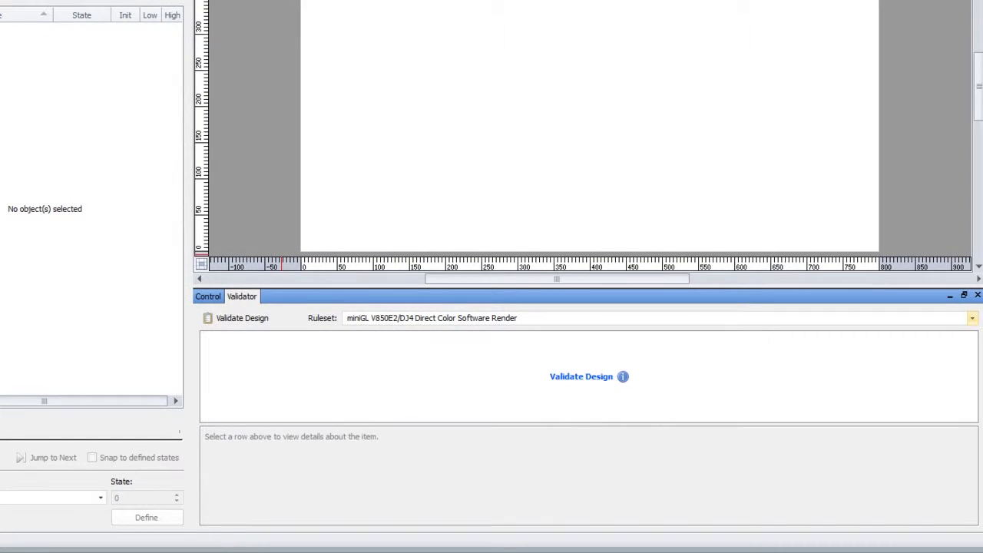
{"action": "left_click", "coordinate": [971, 317]}
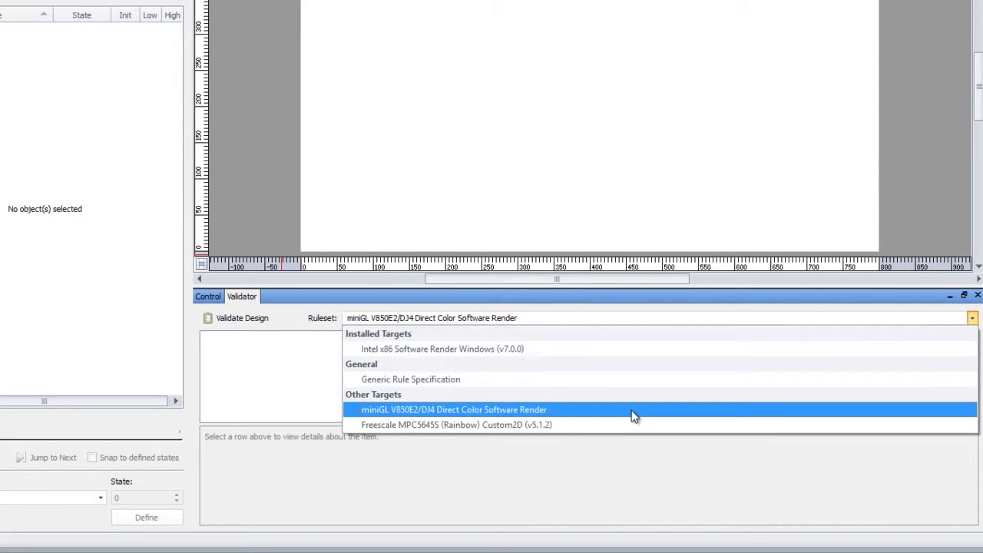
{"action": "left_click", "coordinate": [396, 412]}
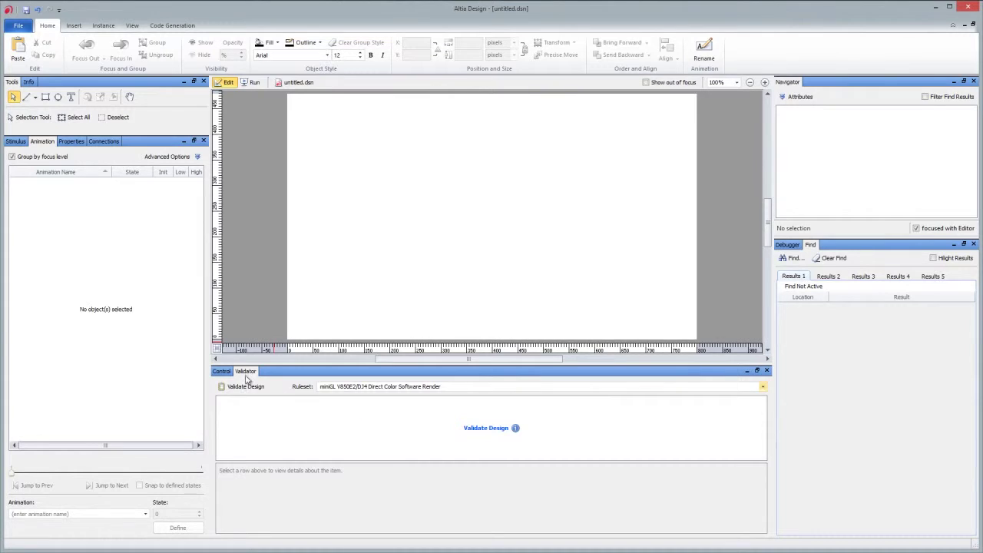
{"action": "left_click", "coordinate": [245, 372]}
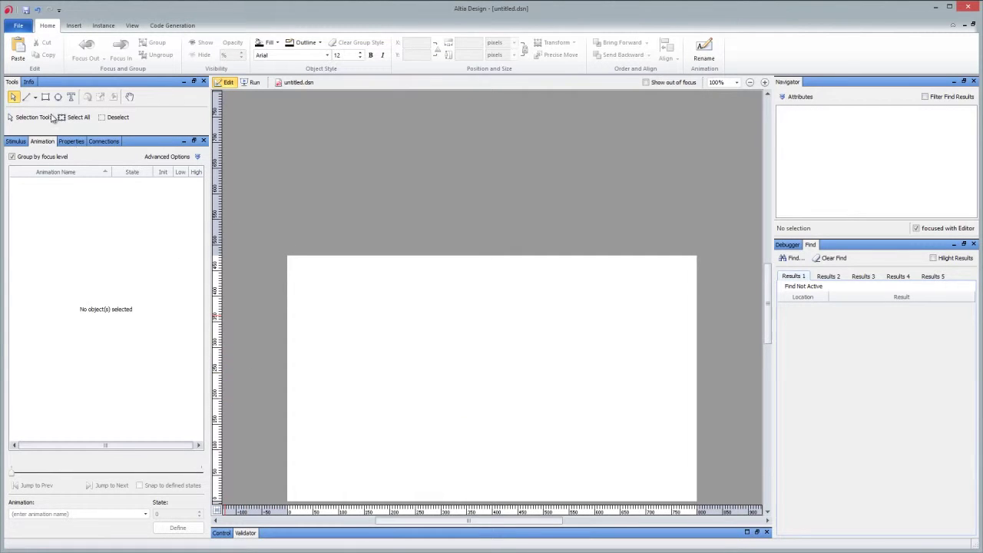
Draw a rectangle in the upper left of the page and group it.
{"action": "left_click", "coordinate": [46, 97]}
{"action": "left_click_drag", "start_coordinate": [362, 303], "coordinate": [469, 362]}
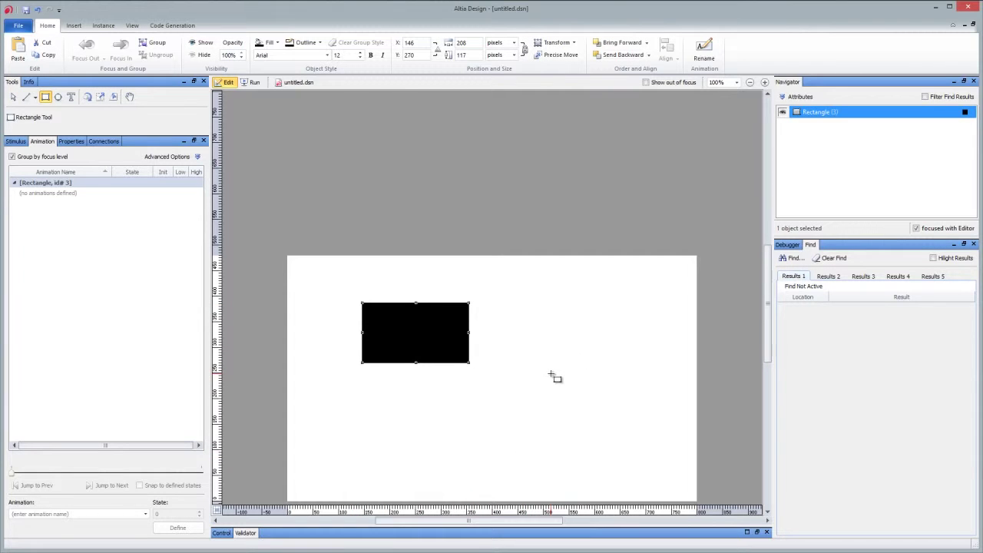
{"action": "left_click", "coordinate": [156, 44]}
Define a custom animation named 'move' on the group and send its error to the validator.
{"action": "left_click", "coordinate": [77, 511]}
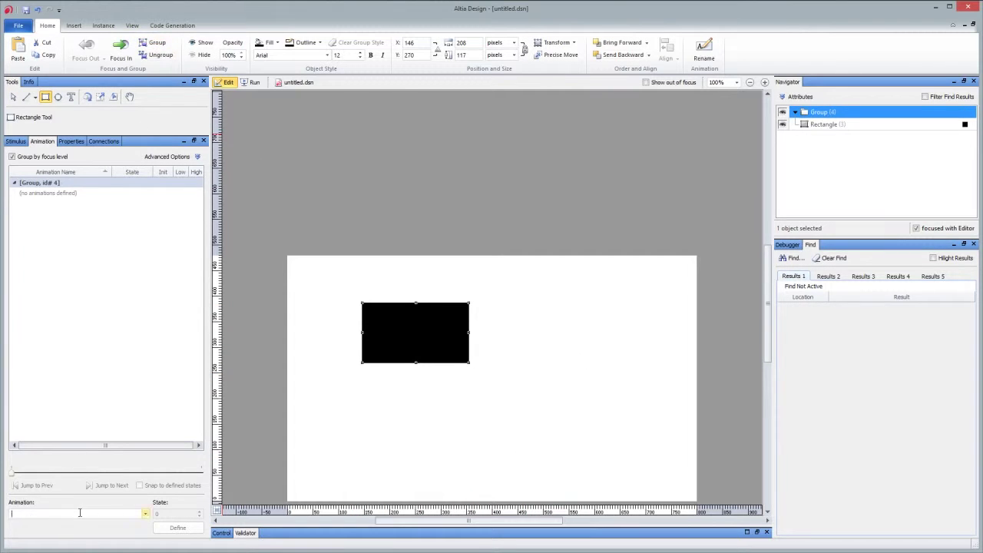
{"action": "type", "text": "move"}
{"action": "left_click", "coordinate": [177, 527]}
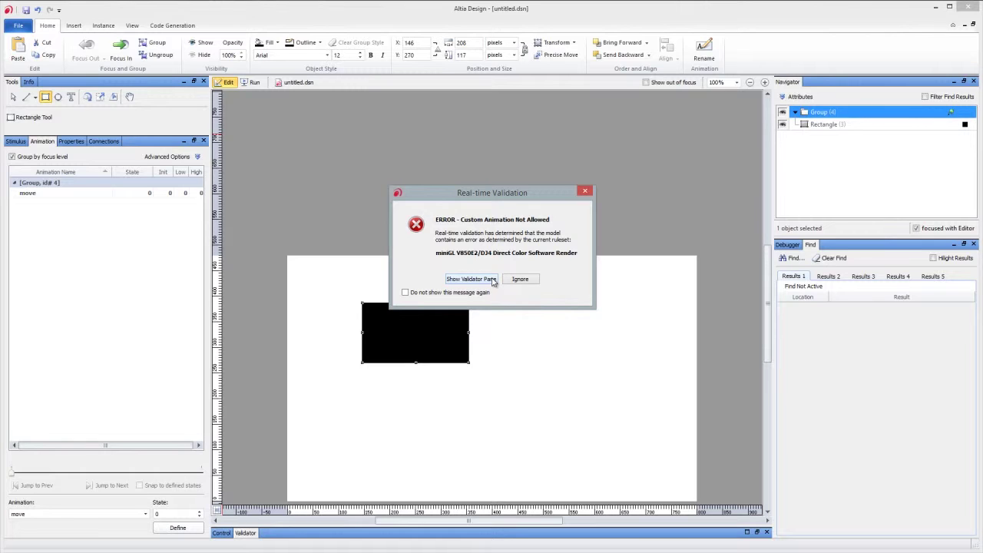
{"action": "left_click", "coordinate": [494, 278]}
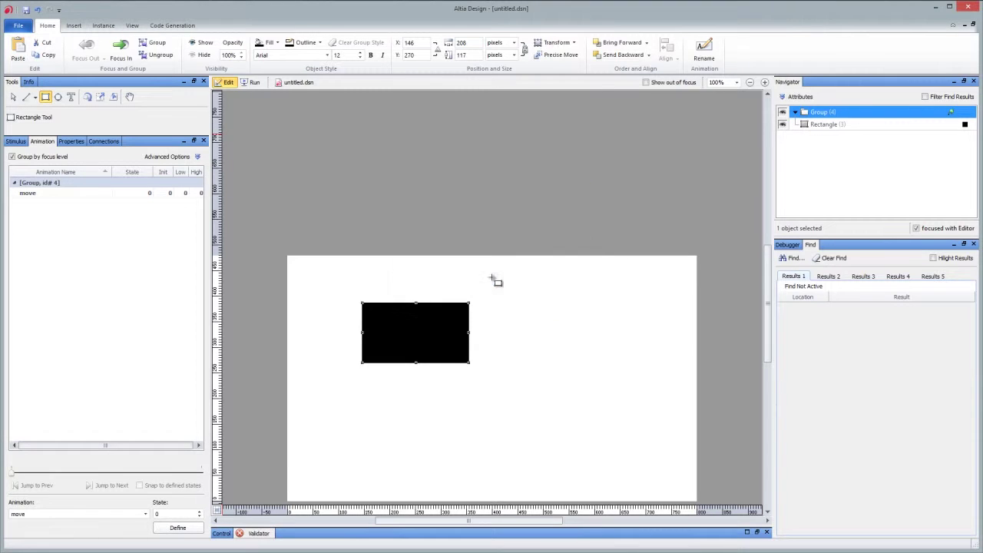
Expand the validator pane, check the View Windows panel list, and show the Custom Animation Not Allowed details.
{"action": "left_click", "coordinate": [258, 533]}
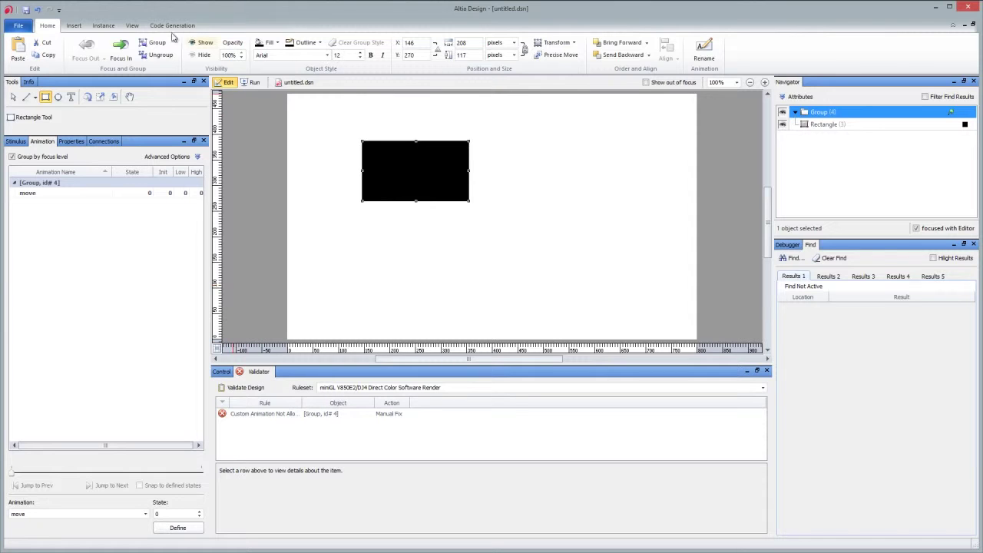
{"action": "left_click", "coordinate": [132, 25]}
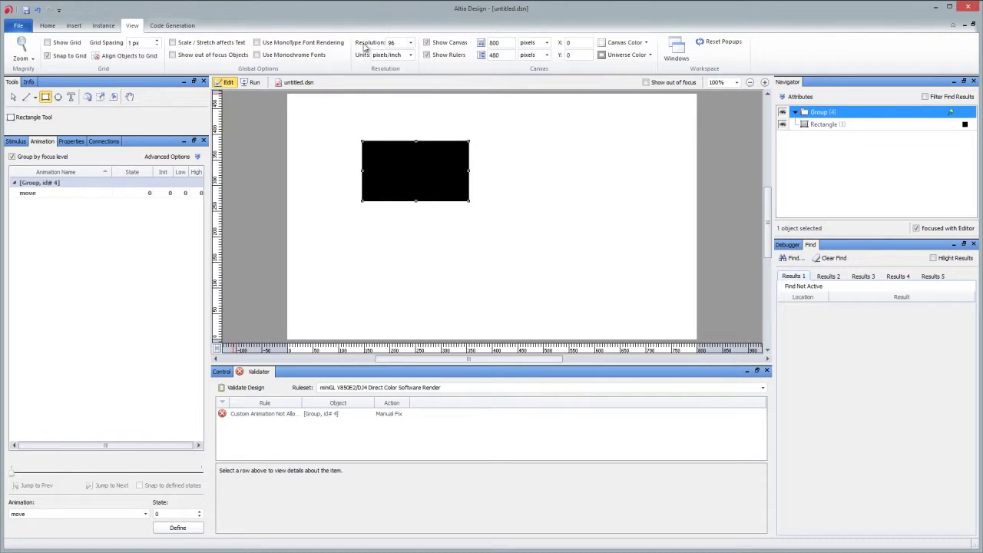
{"action": "left_click", "coordinate": [676, 47]}
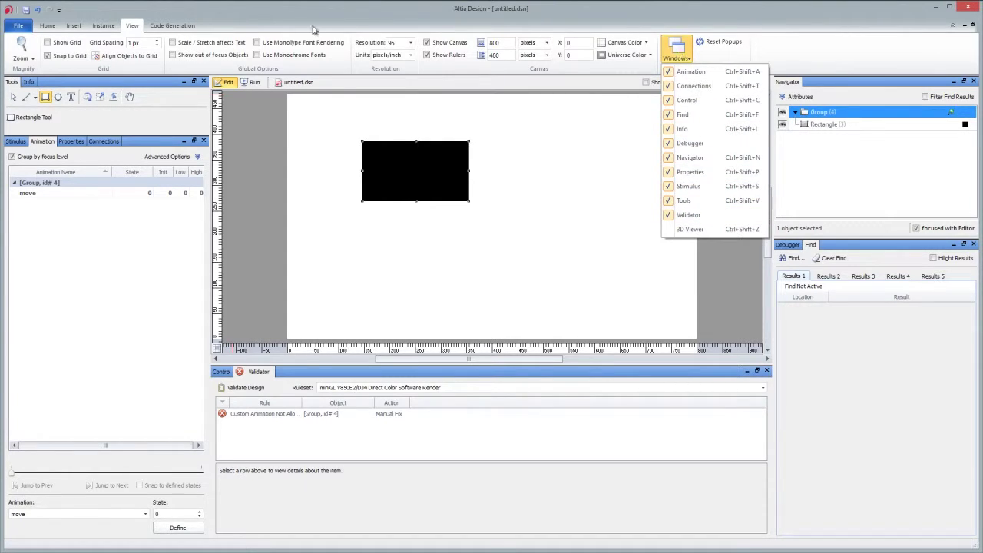
{"action": "left_click", "coordinate": [48, 25]}
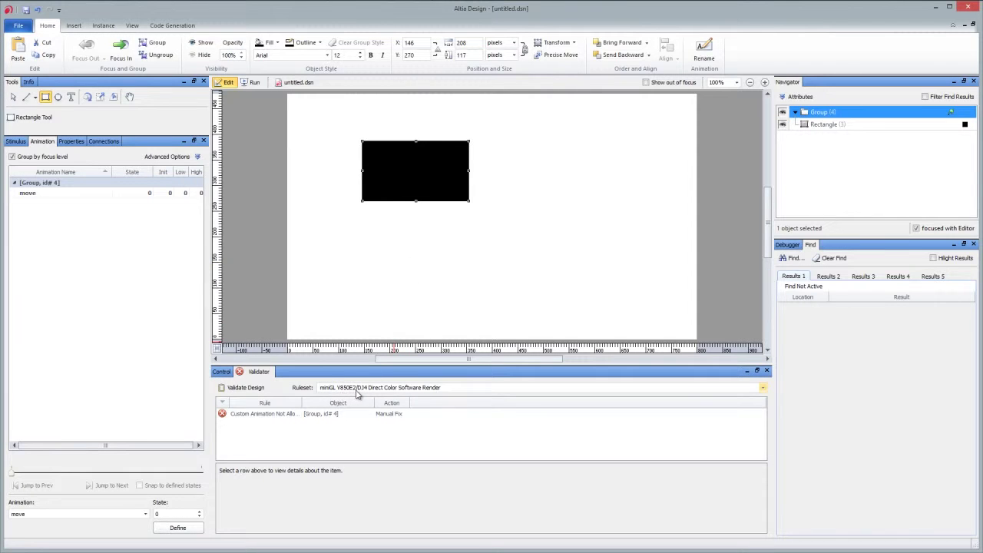
{"action": "left_click", "coordinate": [269, 418]}
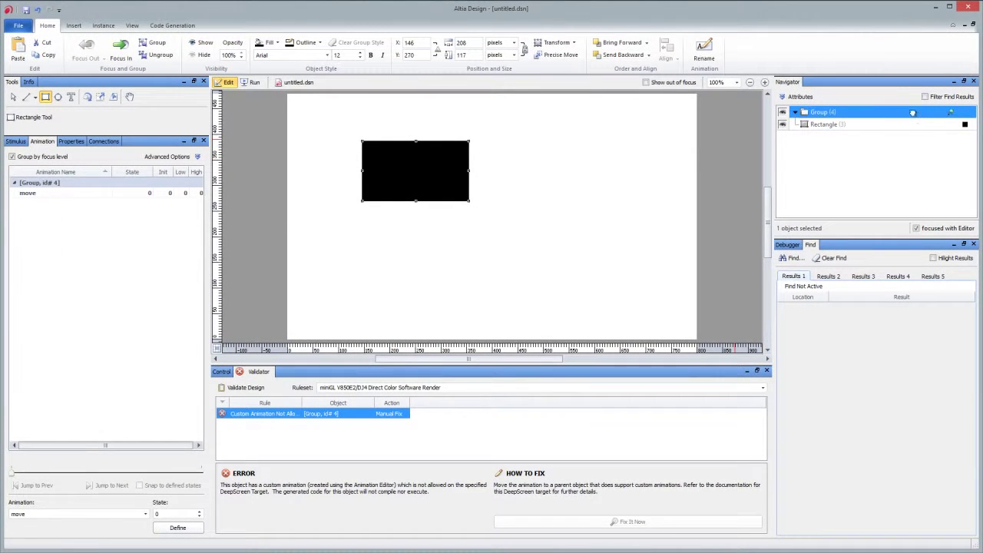
Delete the 'move' animation, then auto-fix the Superfluous Group warning with Fix It Now.
{"action": "right_click", "coordinate": [57, 193]}
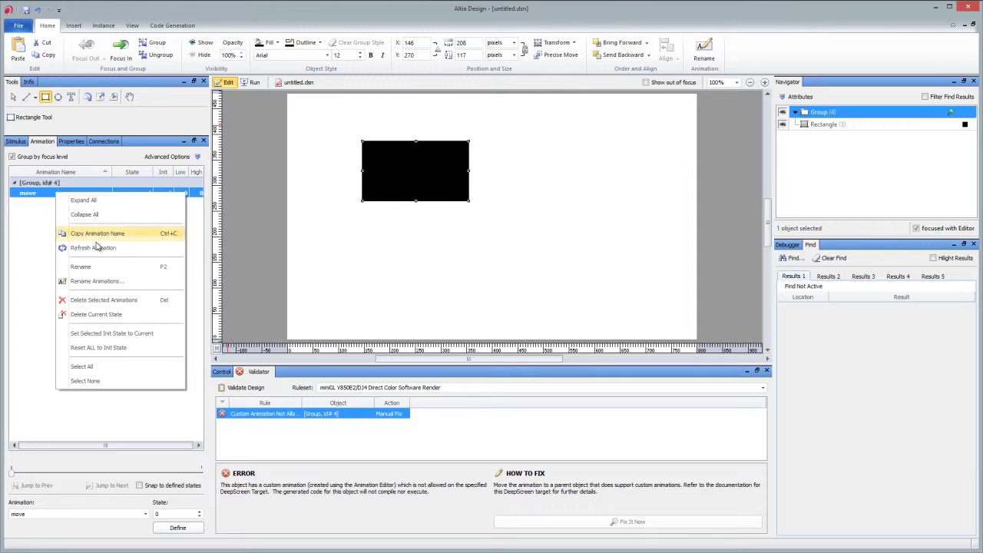
{"action": "left_click", "coordinate": [119, 301]}
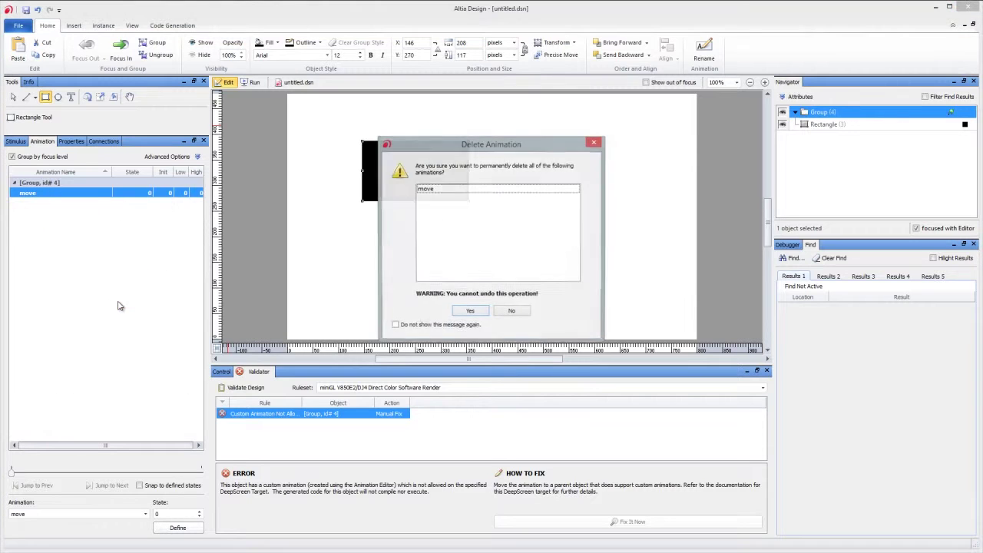
{"action": "left_click", "coordinate": [466, 310]}
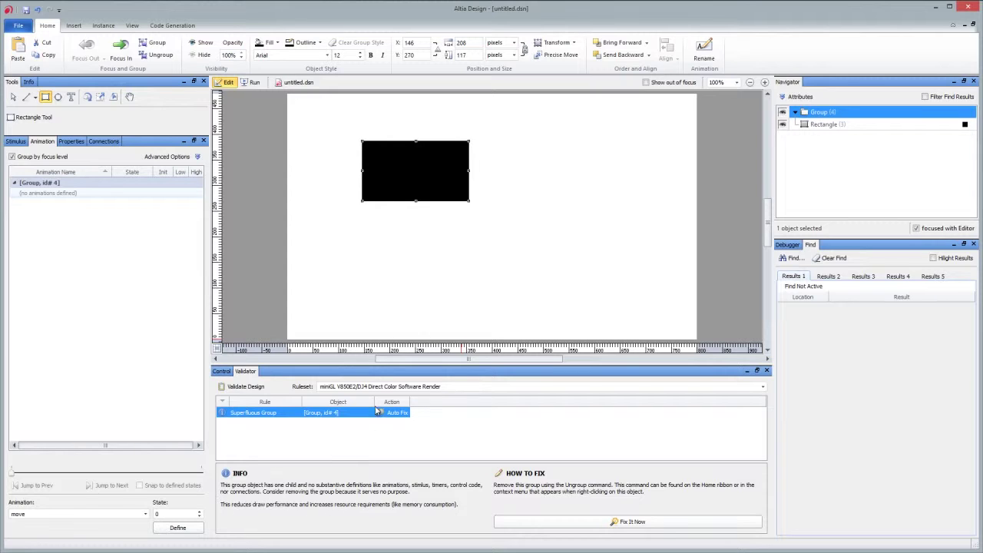
{"action": "left_click", "coordinate": [535, 522]}
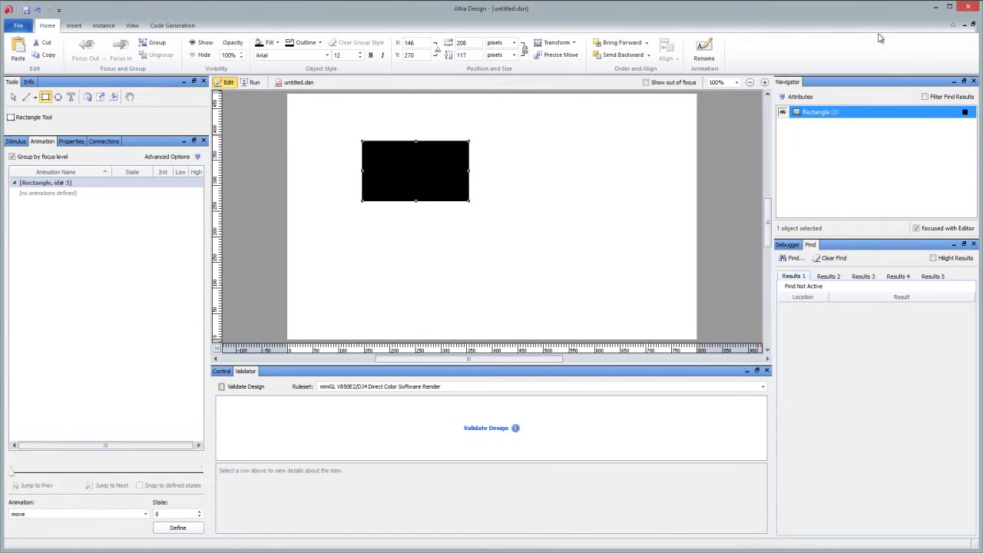
Switch the validation ruleset to Generic Rule Specification.
{"action": "left_click_drag", "start_coordinate": [896, 114], "coordinate": [426, 148]}
{"action": "left_click_drag", "start_coordinate": [426, 148], "coordinate": [426, 148]}
{"action": "left_click", "coordinate": [401, 387]}
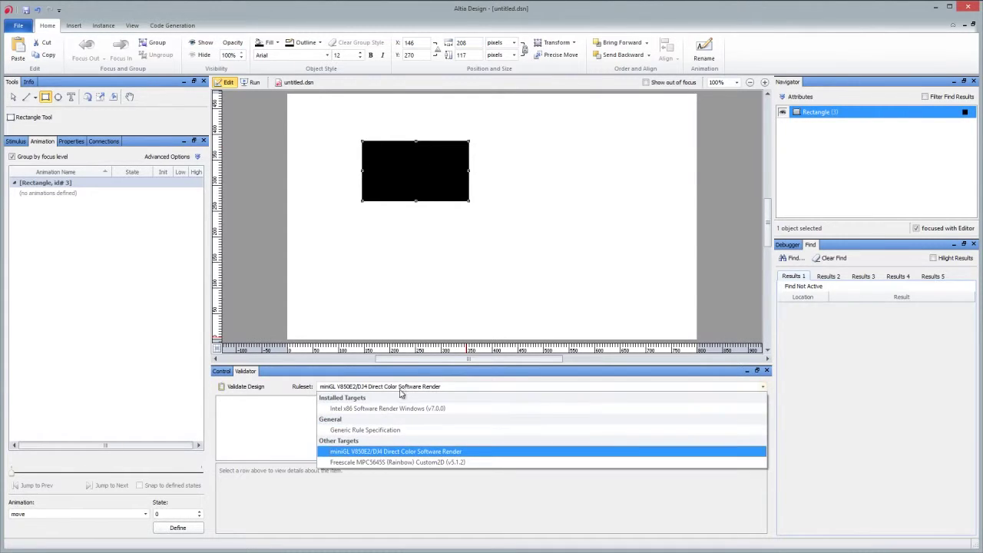
{"action": "left_click", "coordinate": [389, 431]}
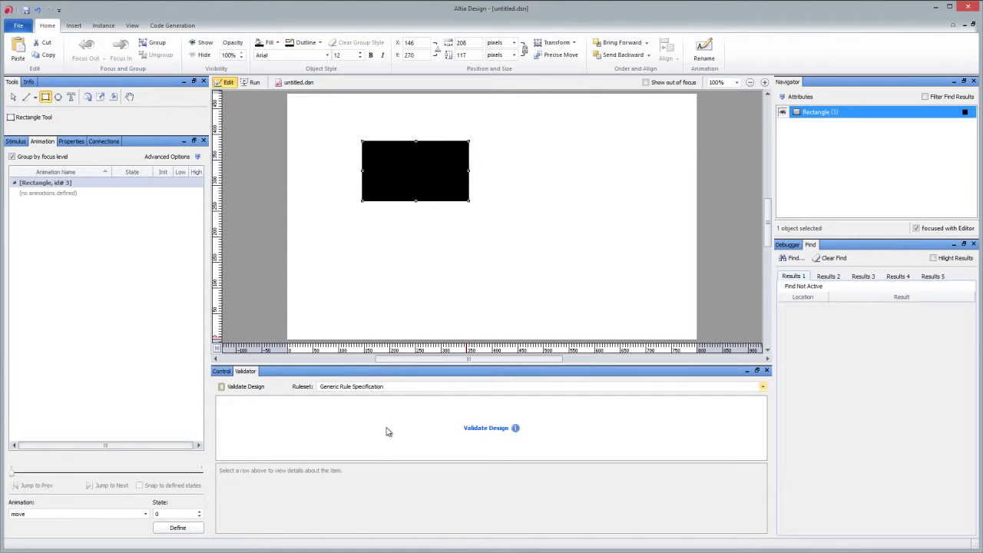
Open recent design demo7.dsn without saving, sending its Missing File errors to the validator.
{"action": "left_click", "coordinate": [21, 26]}
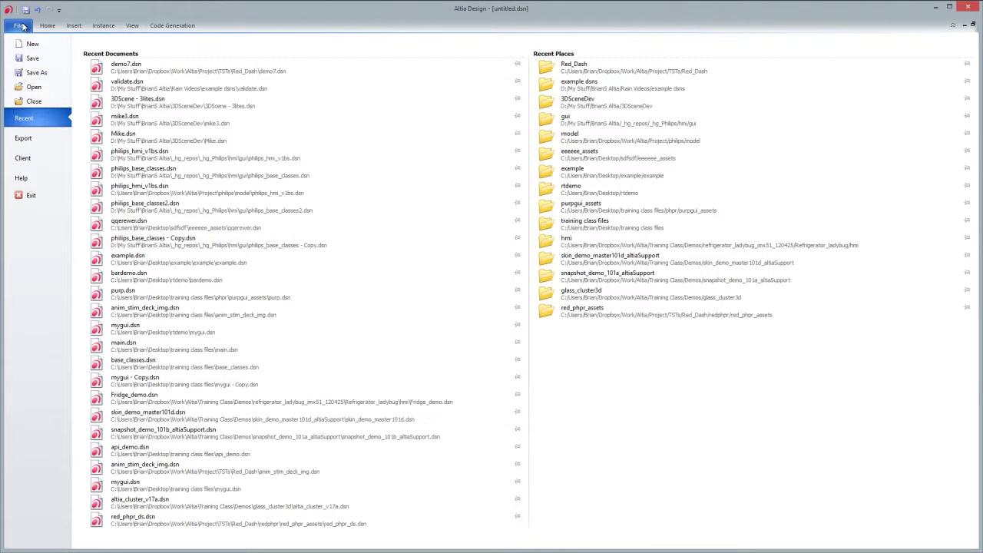
{"action": "left_click", "coordinate": [186, 68]}
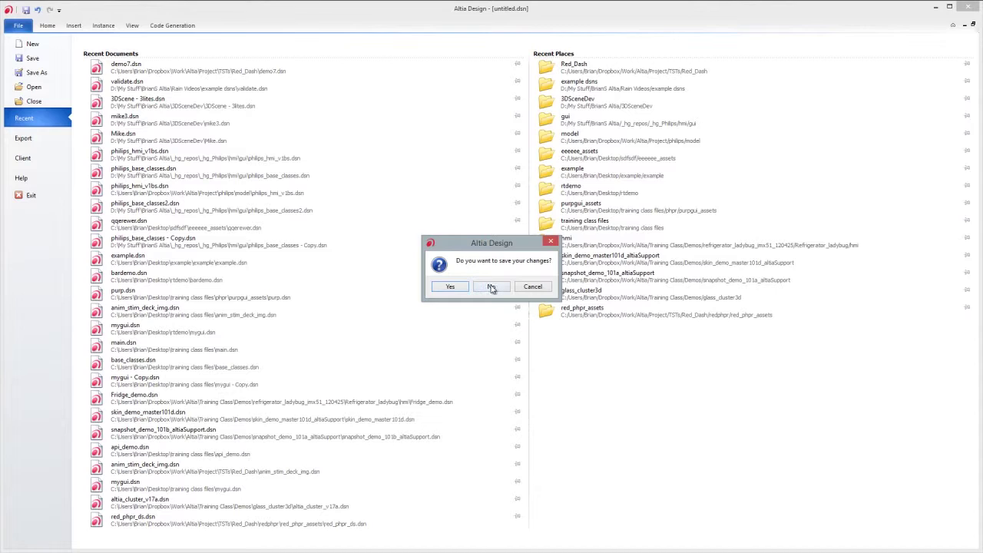
{"action": "left_click", "coordinate": [492, 287]}
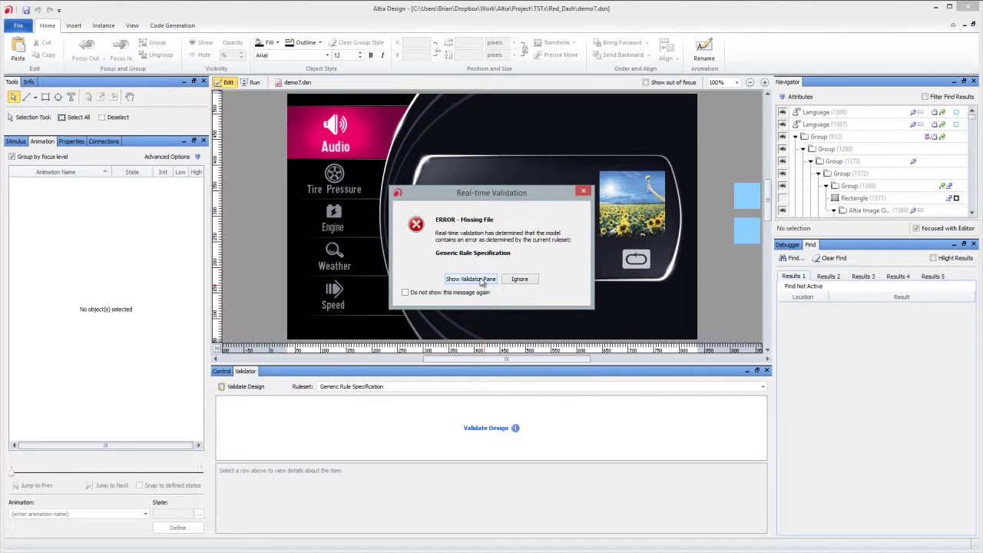
{"action": "left_click", "coordinate": [470, 278]}
{"action": "left_click", "coordinate": [470, 279]}
{"action": "left_click", "coordinate": [470, 279]}
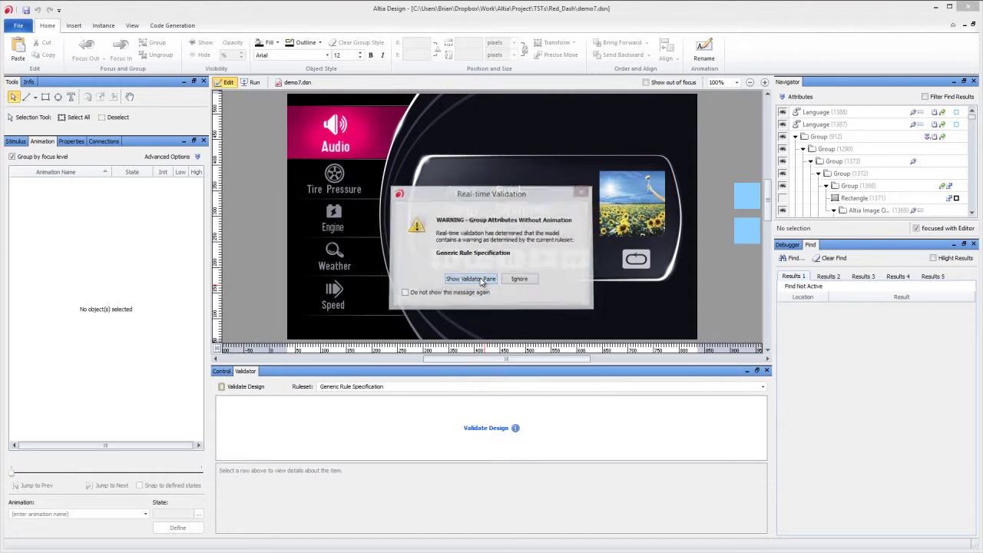
{"action": "left_click", "coordinate": [480, 280]}
{"action": "left_click", "coordinate": [480, 280]}
{"action": "left_click", "coordinate": [480, 281]}
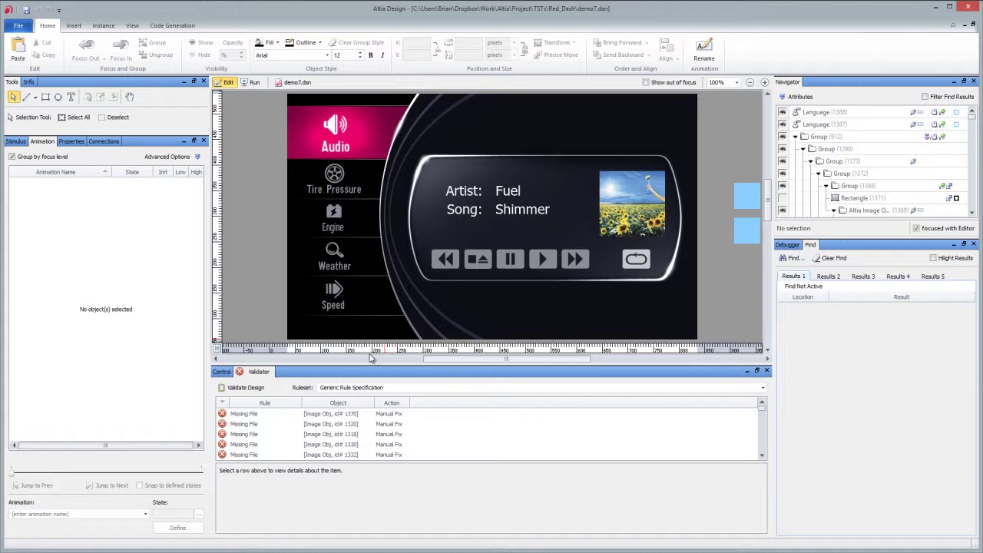
Enlarge the violation list and review Missing File errors for Image Obj 1325, 1316 and 1332.
{"action": "left_click_drag", "start_coordinate": [369, 364], "coordinate": [398, 219]}
{"action": "scroll", "coordinate": [358, 372], "scroll_direction": "down", "scroll_amount": 5}
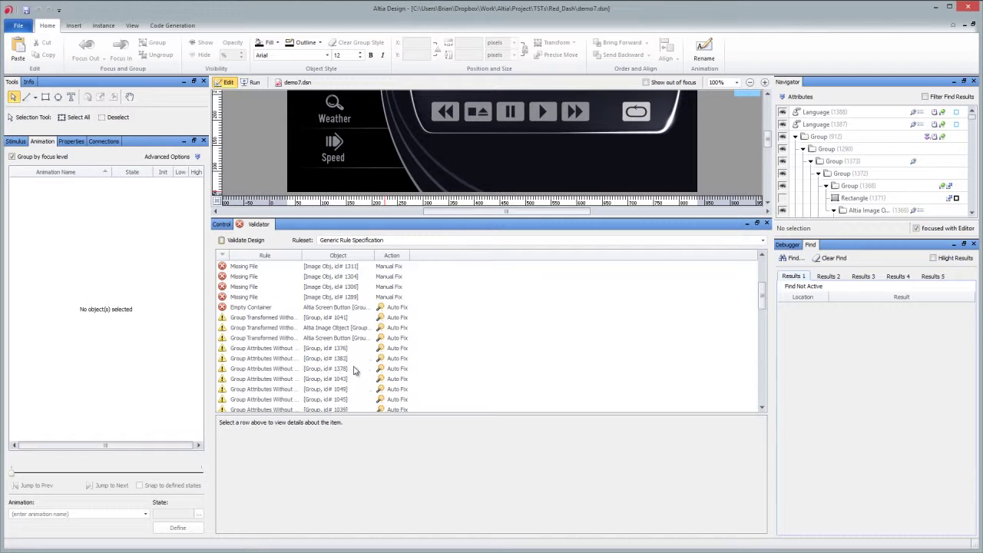
{"action": "scroll", "coordinate": [356, 371], "scroll_direction": "up", "scroll_amount": 4}
{"action": "left_click", "coordinate": [270, 309]}
{"action": "left_click", "coordinate": [282, 340]}
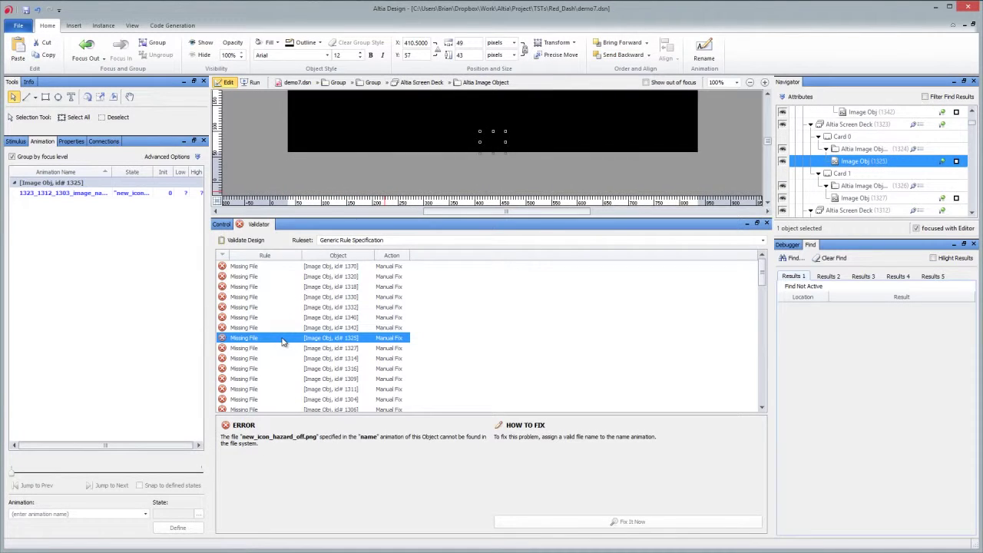
{"action": "left_click", "coordinate": [316, 370]}
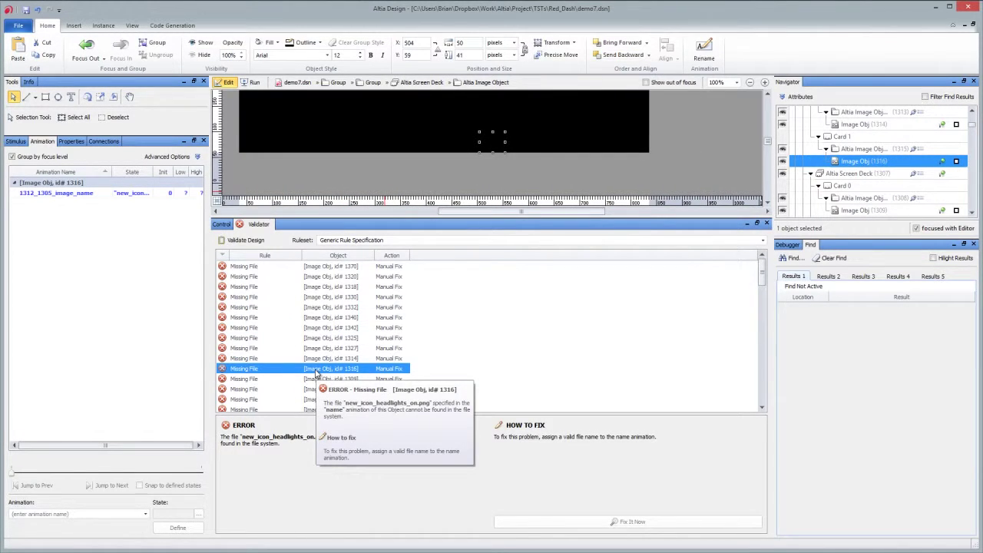
{"action": "left_click", "coordinate": [326, 309]}
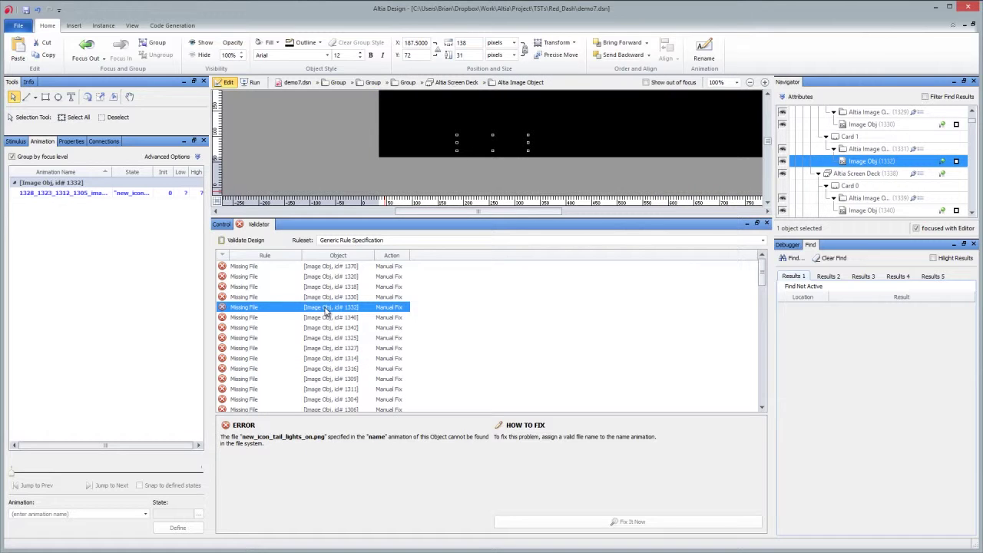
{"action": "scroll", "coordinate": [314, 338], "scroll_direction": "down", "scroll_amount": 1}
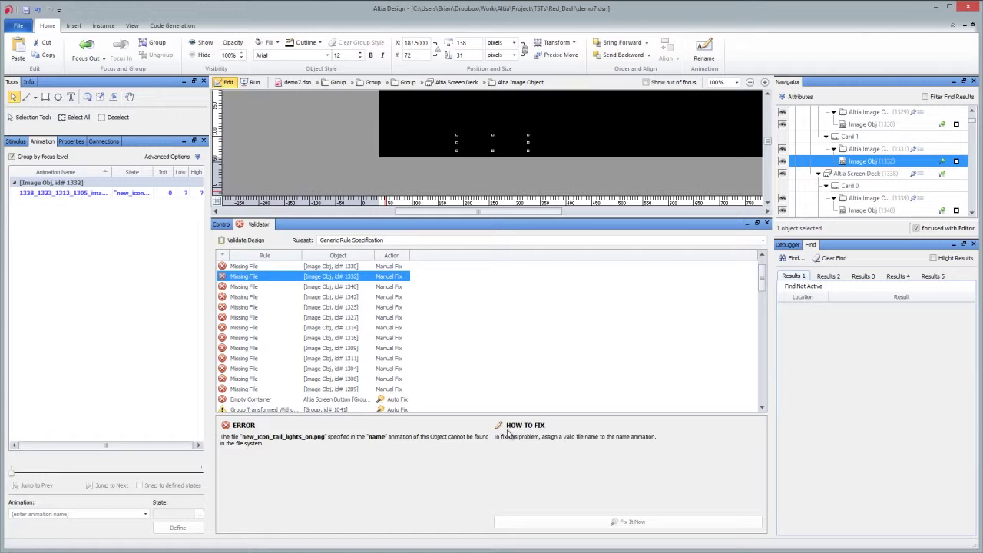
Inspect Image Obj 1332's image_name value new_icon_tail_lights_on.png and cancel without changes.
{"action": "left_click", "coordinate": [125, 194]}
{"action": "left_click", "coordinate": [126, 193]}
{"action": "key", "text": "Home"}
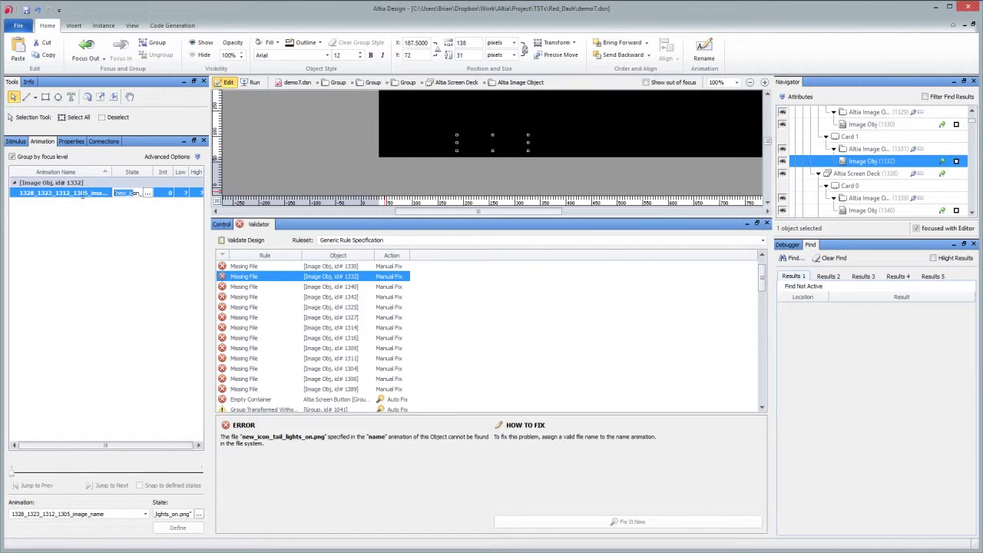
{"action": "left_click", "coordinate": [147, 193]}
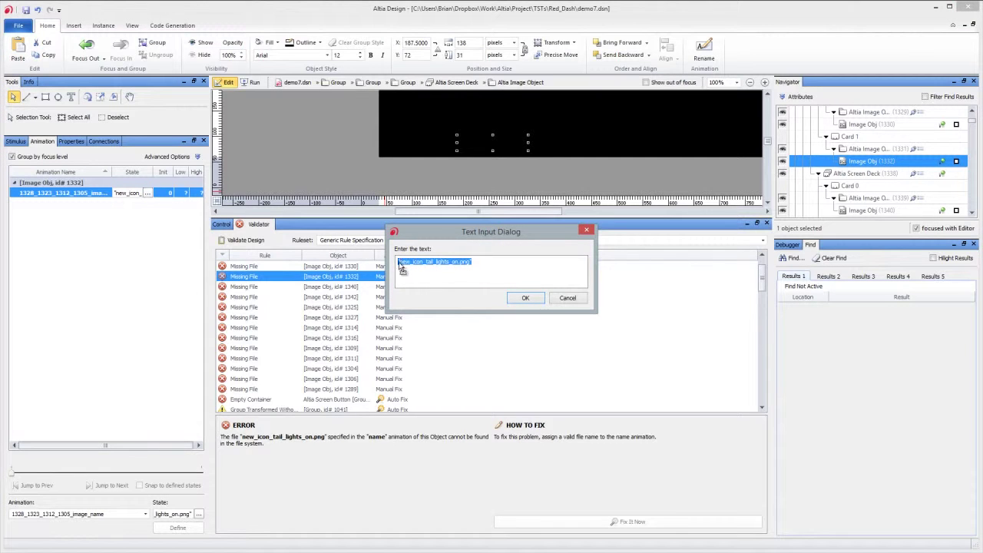
{"action": "key", "text": "End"}
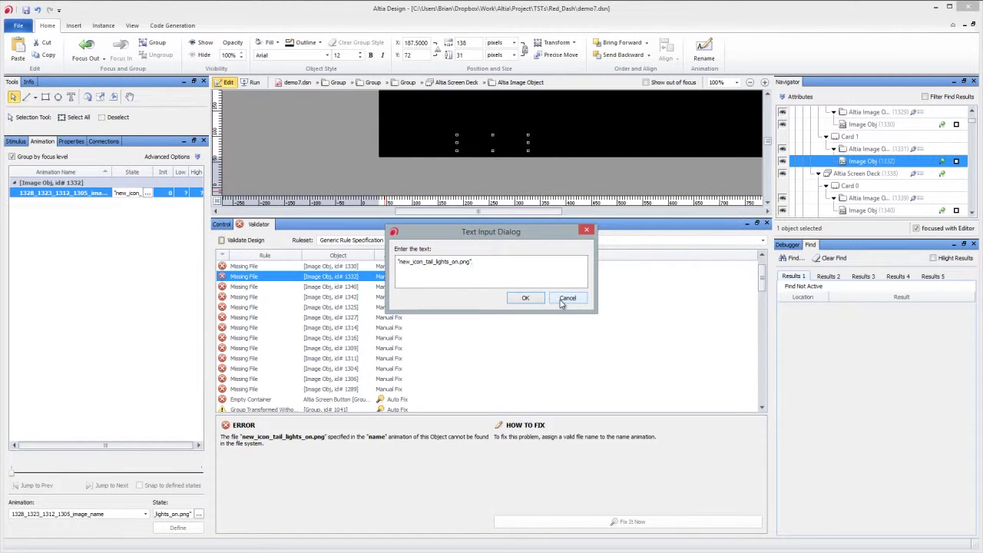
{"action": "left_click", "coordinate": [518, 301]}
{"action": "scroll", "coordinate": [326, 378], "scroll_direction": "down", "scroll_amount": 3}
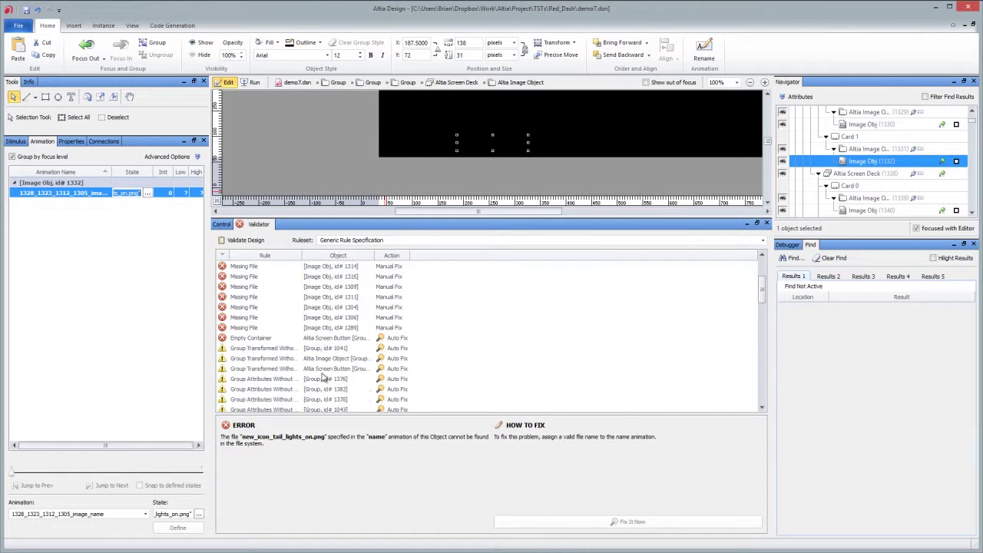
{"action": "left_click", "coordinate": [254, 372]}
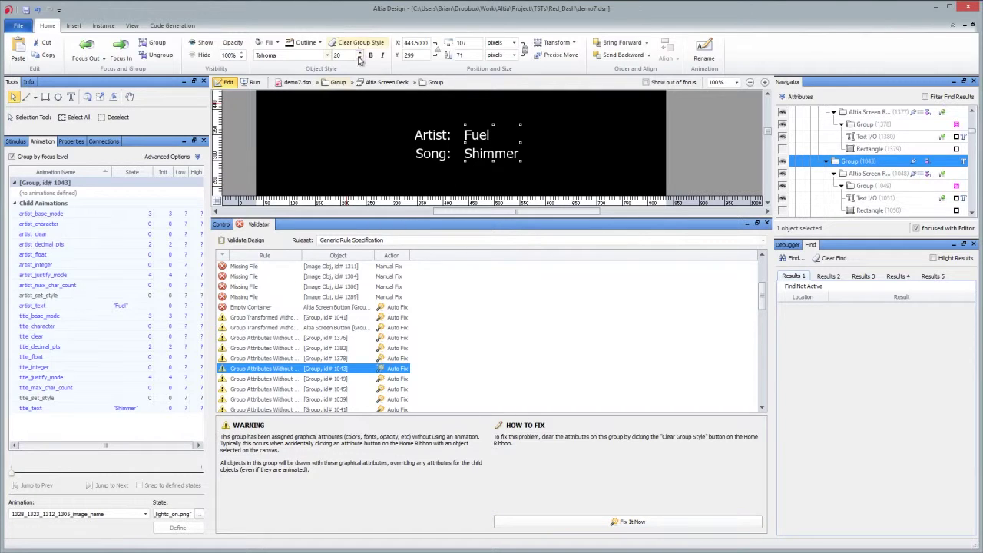
{"action": "left_click", "coordinate": [584, 522]}
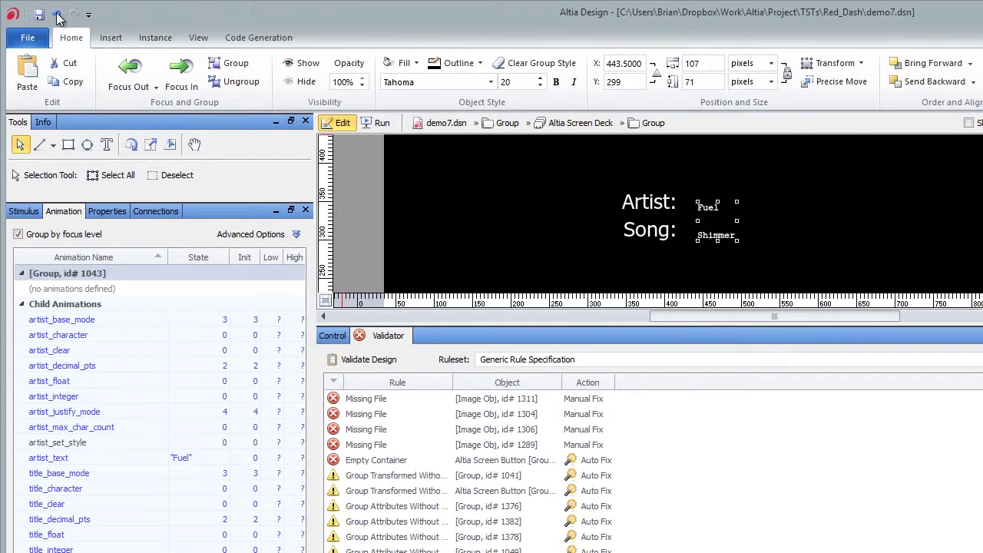
{"action": "left_click", "coordinate": [36, 10]}
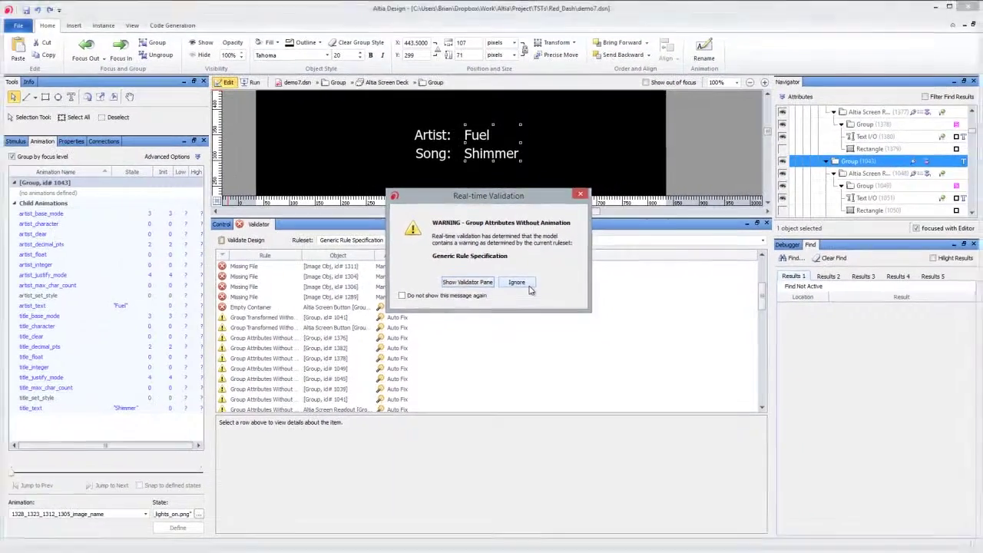
{"action": "left_click", "coordinate": [525, 282]}
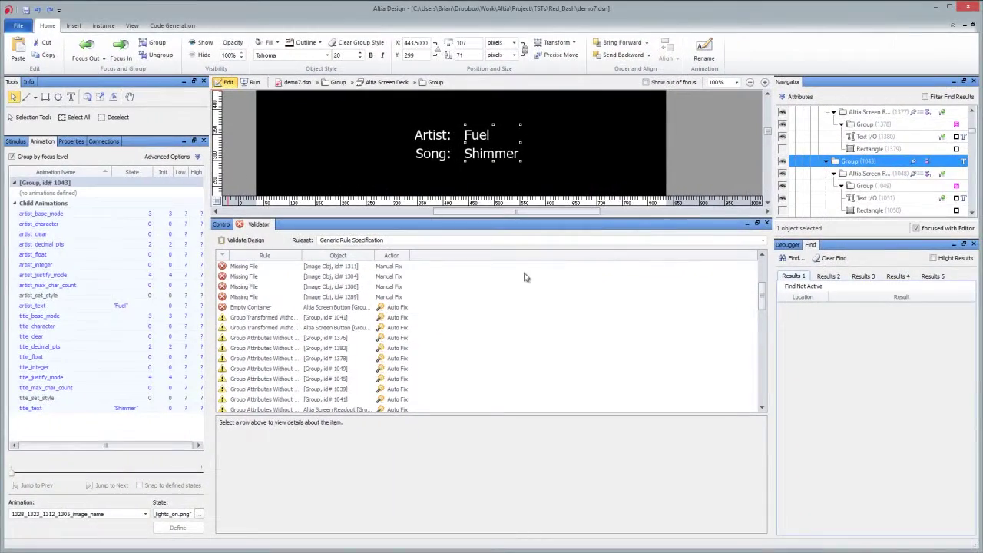
{"action": "left_click", "coordinate": [271, 370]}
Read Missing File errors for Image Obj 1340 and 1309, and group-attribute warnings for Groups 1382 and 1045.
{"action": "scroll", "coordinate": [265, 361], "scroll_direction": "up", "scroll_amount": 4}
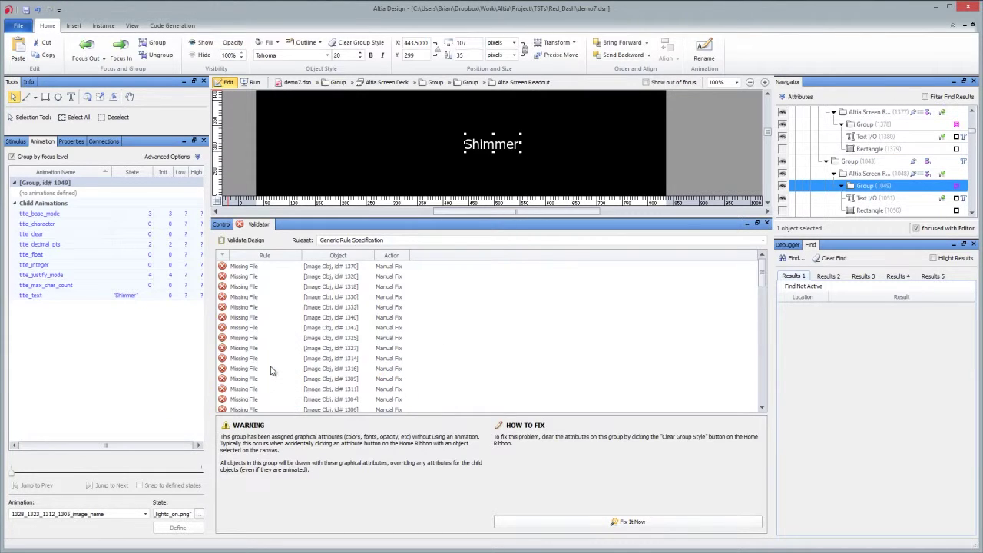
{"action": "left_click", "coordinate": [262, 318]}
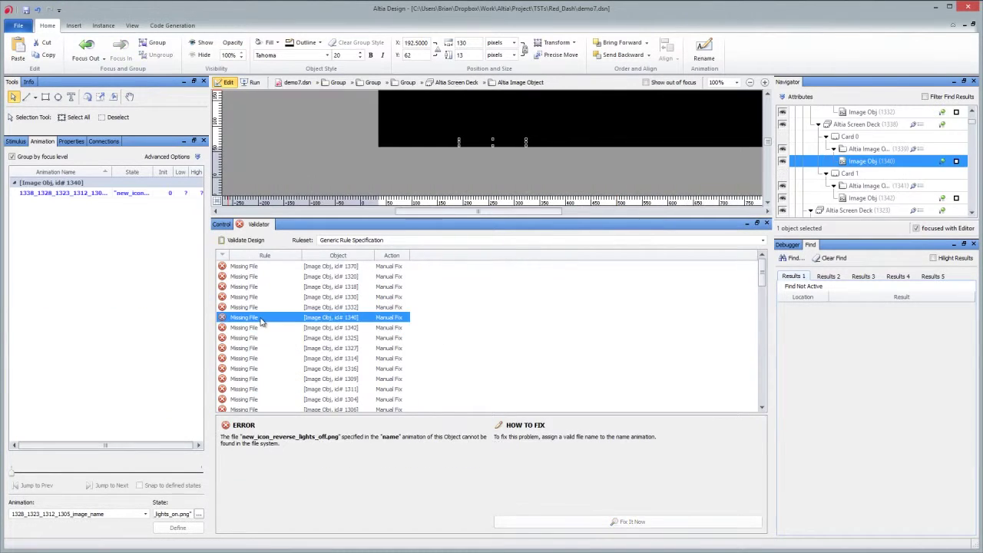
{"action": "left_click", "coordinate": [275, 378]}
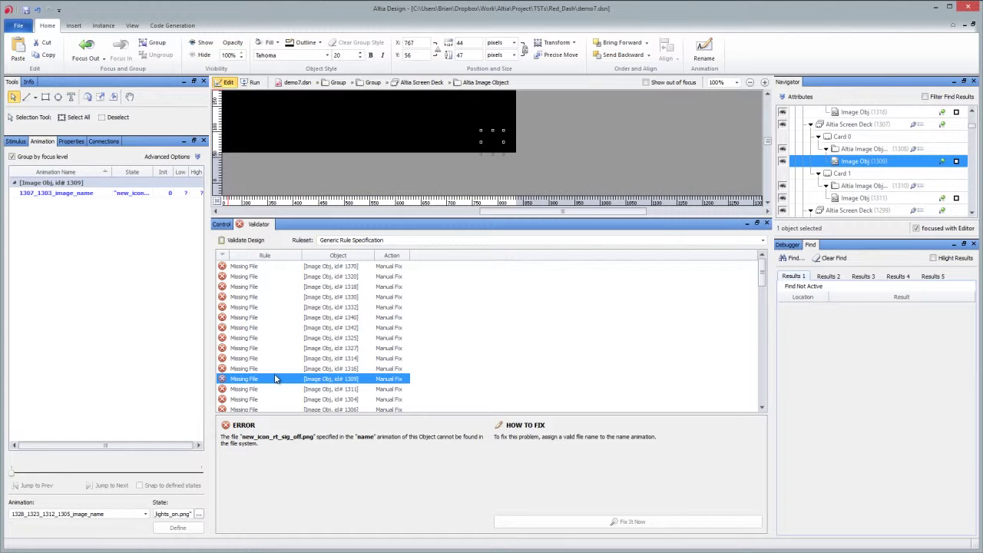
{"action": "scroll", "coordinate": [275, 379], "scroll_direction": "down", "scroll_amount": 5}
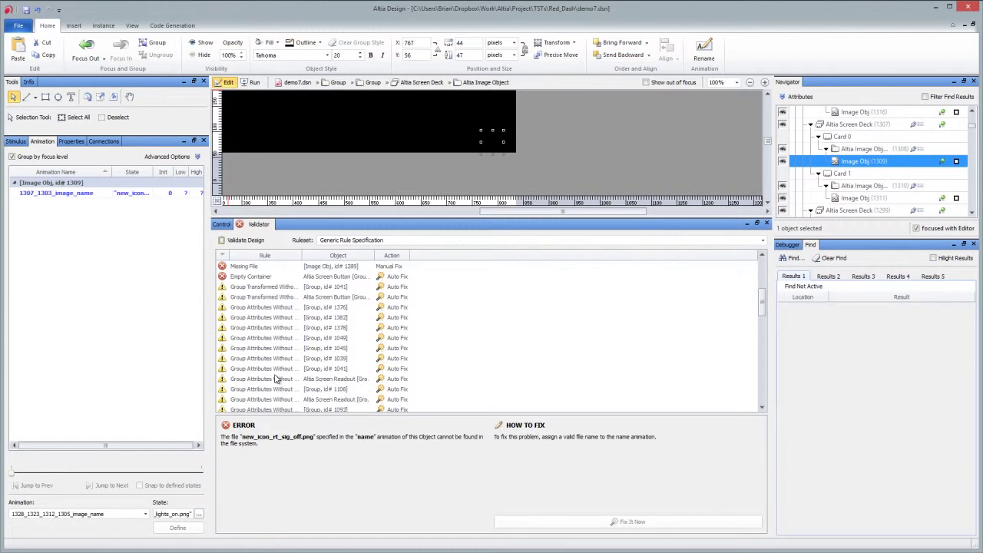
{"action": "left_click", "coordinate": [262, 317]}
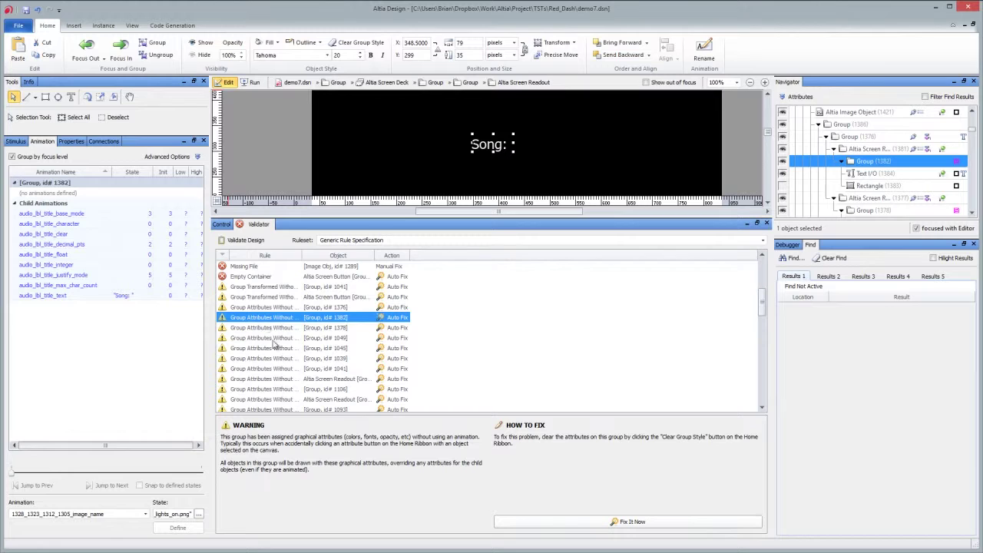
{"action": "left_click", "coordinate": [269, 348]}
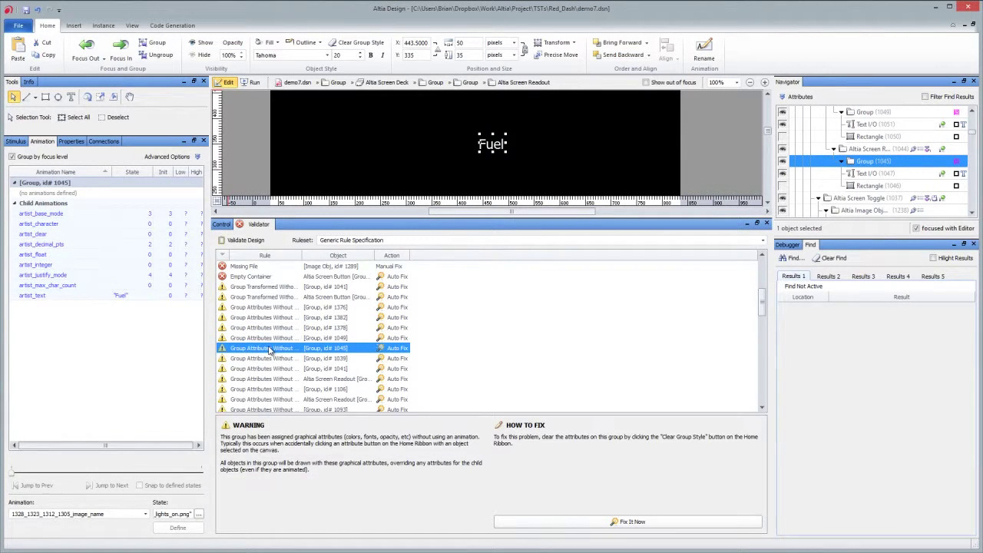
{"action": "scroll", "coordinate": [268, 350], "scroll_direction": "down", "scroll_amount": 1}
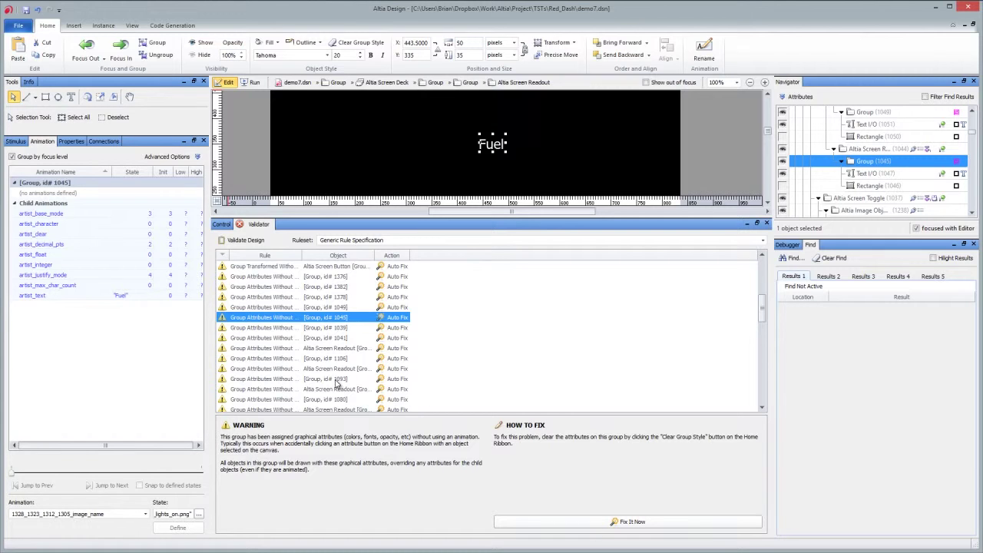
{"action": "scroll", "coordinate": [338, 384], "scroll_direction": "down", "scroll_amount": 5}
Read the Intrinsic Animation Deleted notices for Text I/O 1108 and 1082, then Superfluous Group 1039.
{"action": "left_click", "coordinate": [271, 339]}
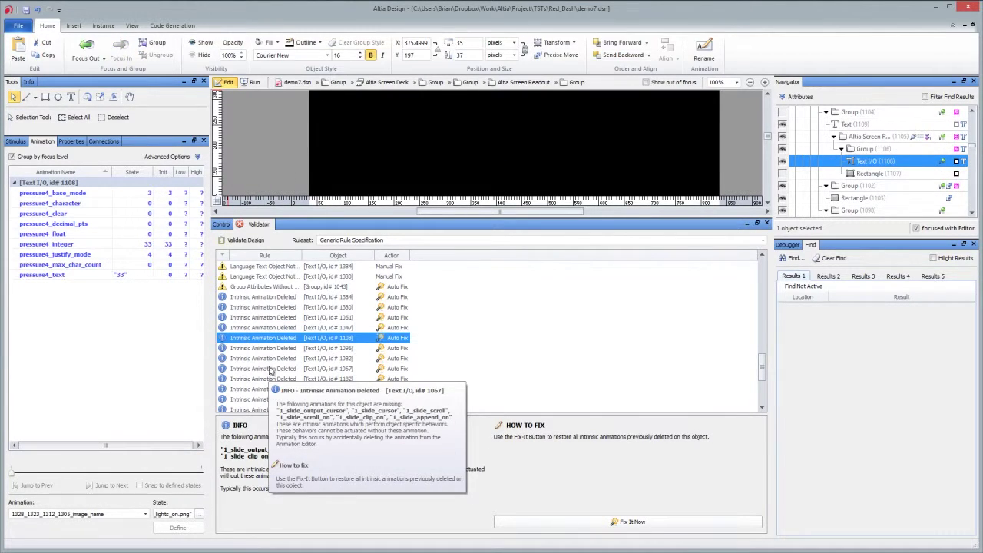
{"action": "left_click", "coordinate": [271, 359]}
{"action": "scroll", "coordinate": [272, 361], "scroll_direction": "down", "scroll_amount": 4}
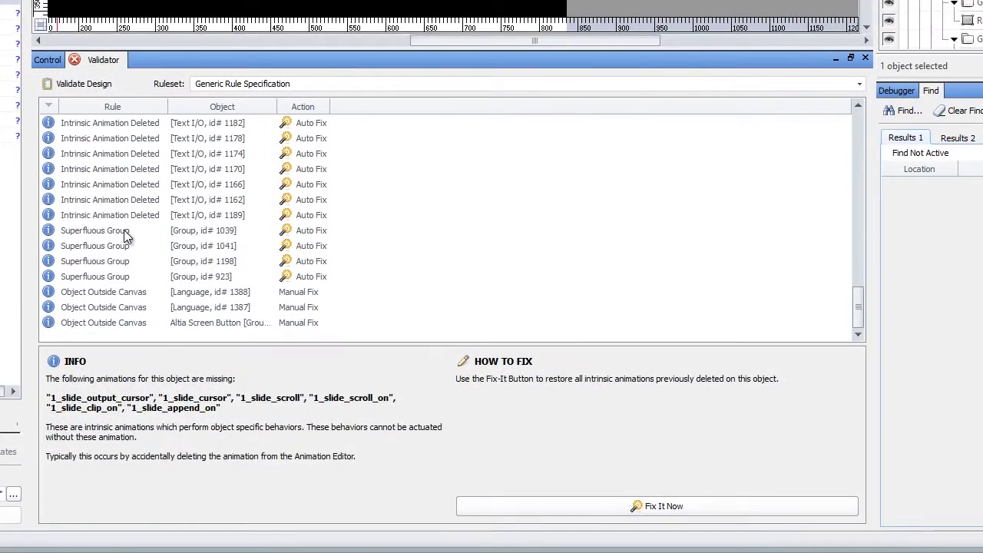
{"action": "left_click", "coordinate": [259, 328]}
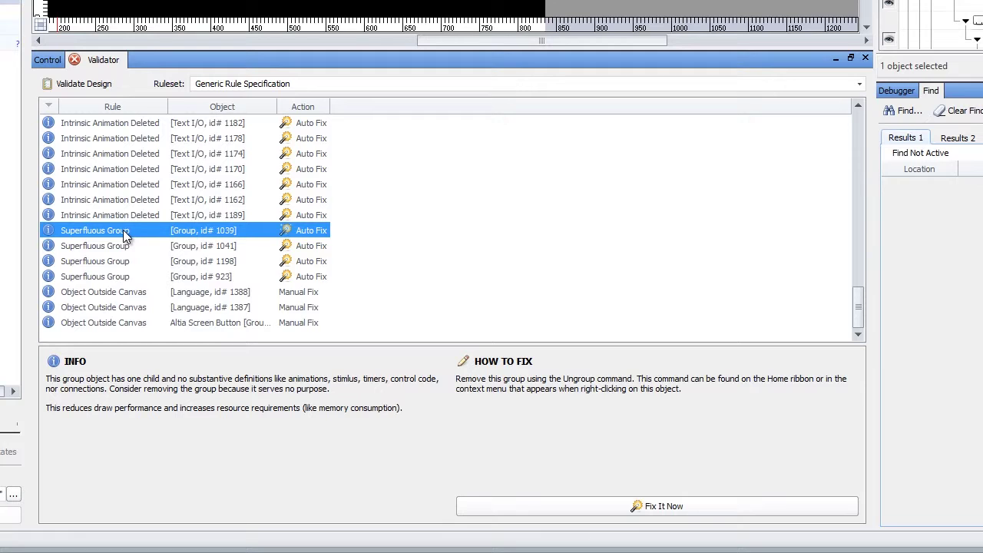
{"action": "mouse_move", "coordinate": [123, 229]}
Select the Superfluous Group 1039 row, apply Fix It Now, and ignore the real-time validation warning.
{"action": "left_click", "coordinate": [130, 245]}
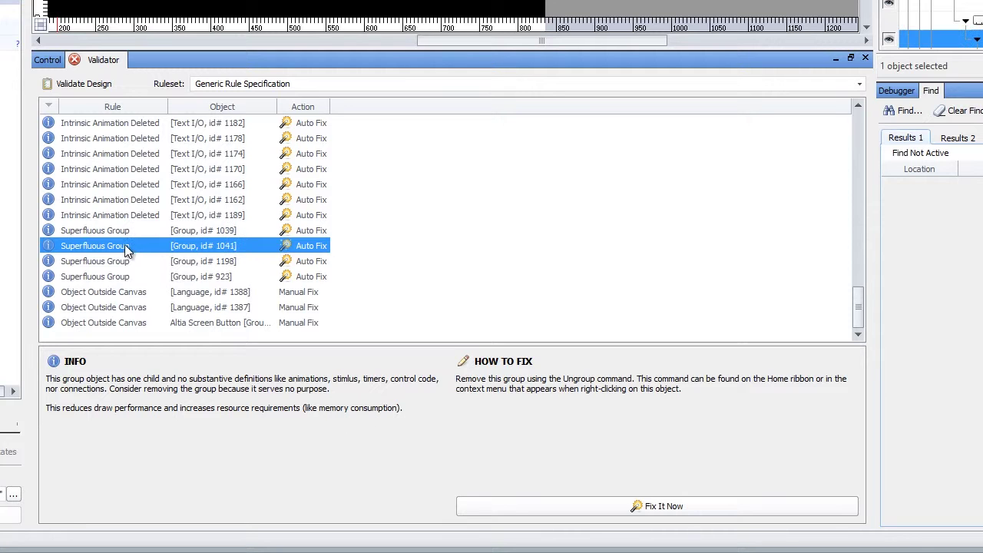
{"action": "left_click", "coordinate": [117, 234]}
{"action": "left_click", "coordinate": [120, 247]}
{"action": "left_click", "coordinate": [121, 232]}
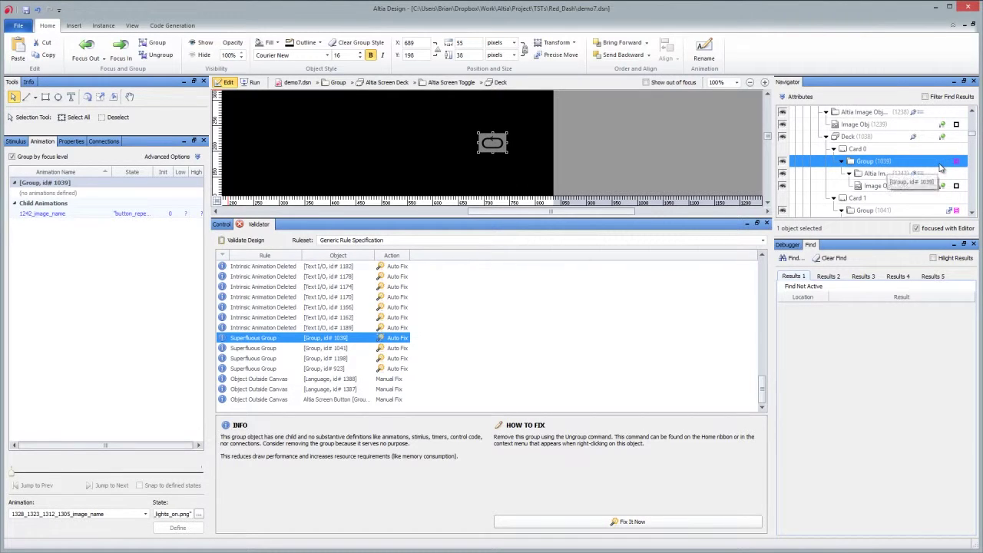
{"action": "left_click", "coordinate": [571, 524]}
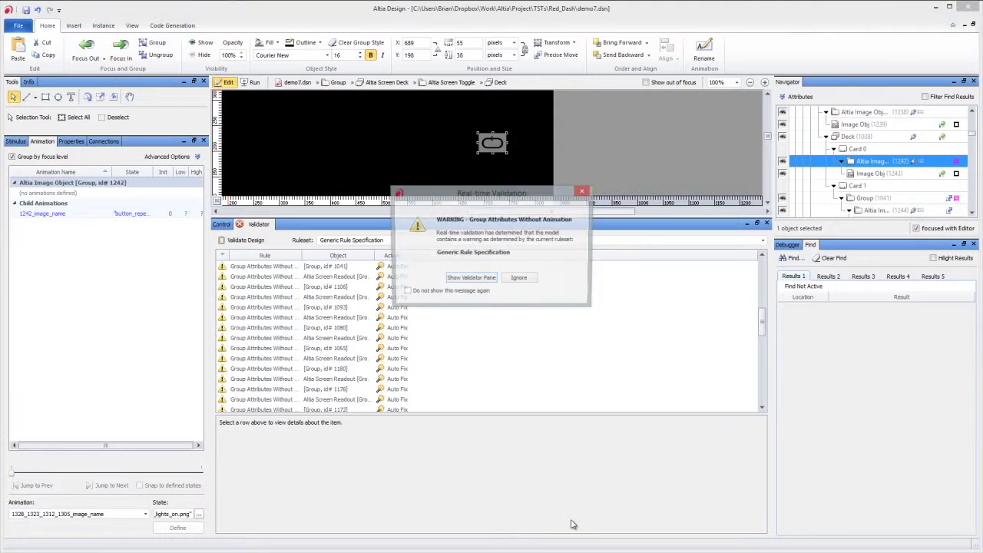
{"action": "left_click", "coordinate": [519, 279]}
Review the Missing File errors for image objects 1330 and 1327.
{"action": "scroll", "coordinate": [315, 374], "scroll_direction": "down", "scroll_amount": 5}
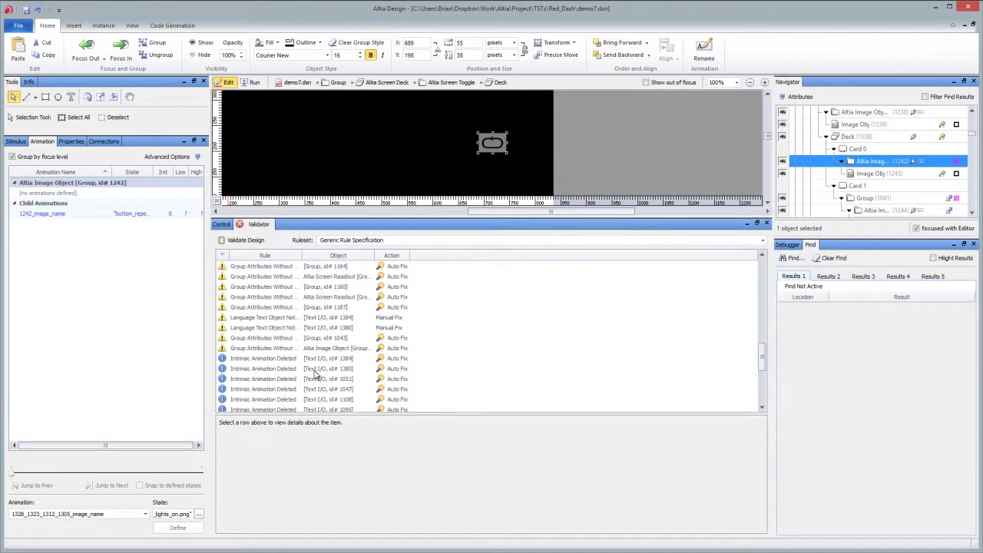
{"action": "scroll", "coordinate": [315, 374], "scroll_direction": "up", "scroll_amount": 10}
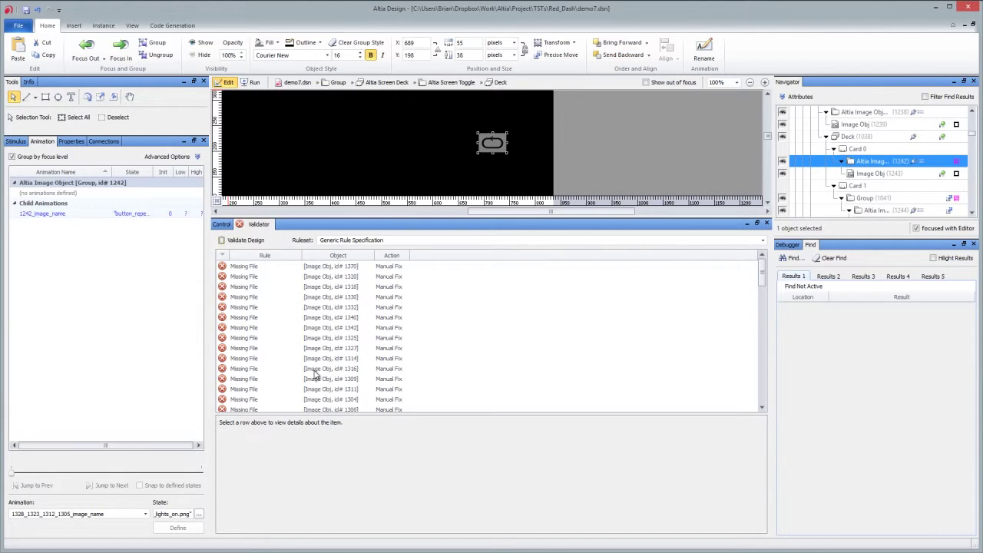
{"action": "scroll", "coordinate": [315, 374], "scroll_direction": "down", "scroll_amount": 8}
{"action": "scroll", "coordinate": [307, 382], "scroll_direction": "up", "scroll_amount": 8}
{"action": "left_click", "coordinate": [252, 297]}
{"action": "left_click", "coordinate": [261, 349]}
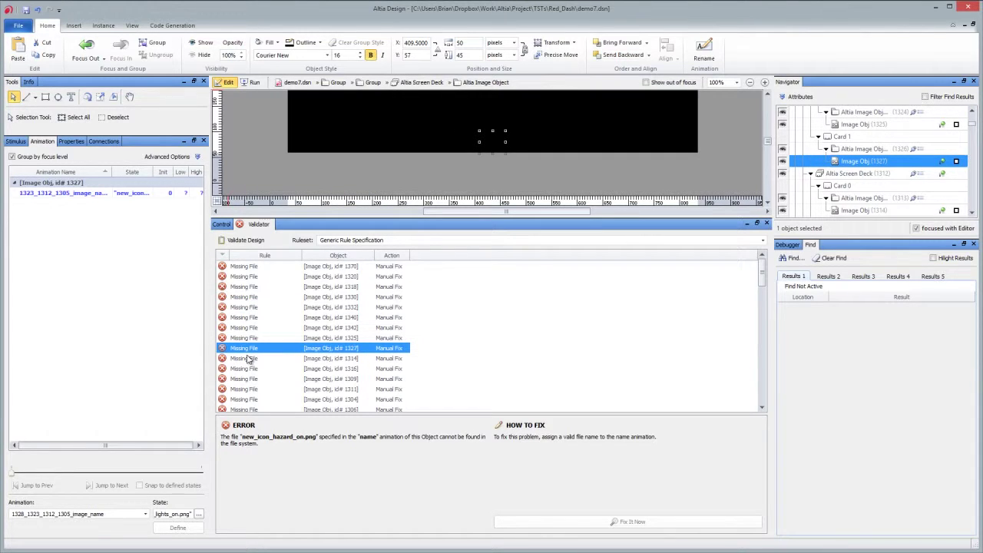
{"action": "mouse_move", "coordinate": [250, 360]}
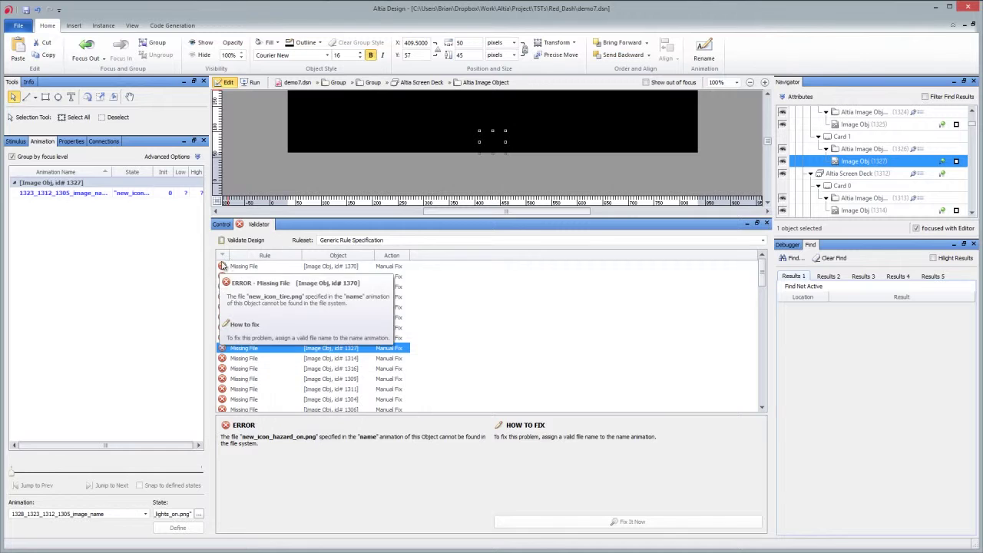
Sort the violation list by severity type, then by rule, object, and finally action.
{"action": "left_click", "coordinate": [222, 257]}
{"action": "scroll", "coordinate": [248, 328], "scroll_direction": "down", "scroll_amount": 5}
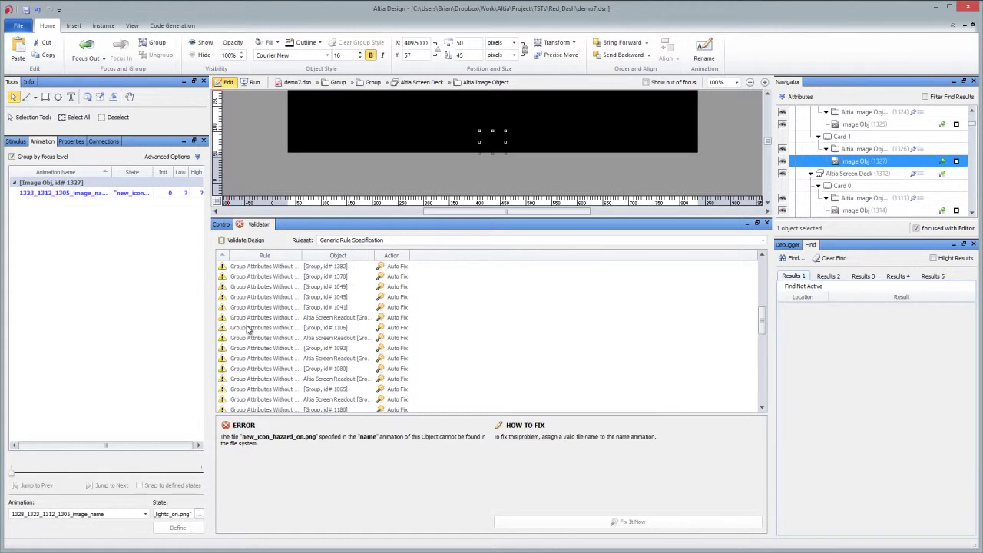
{"action": "scroll", "coordinate": [248, 330], "scroll_direction": "down", "scroll_amount": 10}
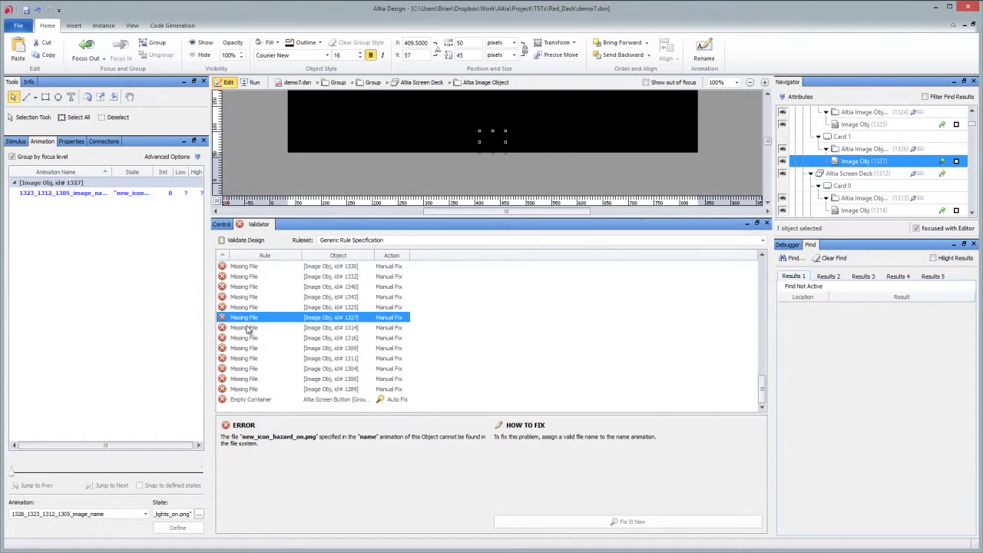
{"action": "scroll", "coordinate": [248, 330], "scroll_direction": "up", "scroll_amount": 15}
{"action": "left_click", "coordinate": [255, 257]}
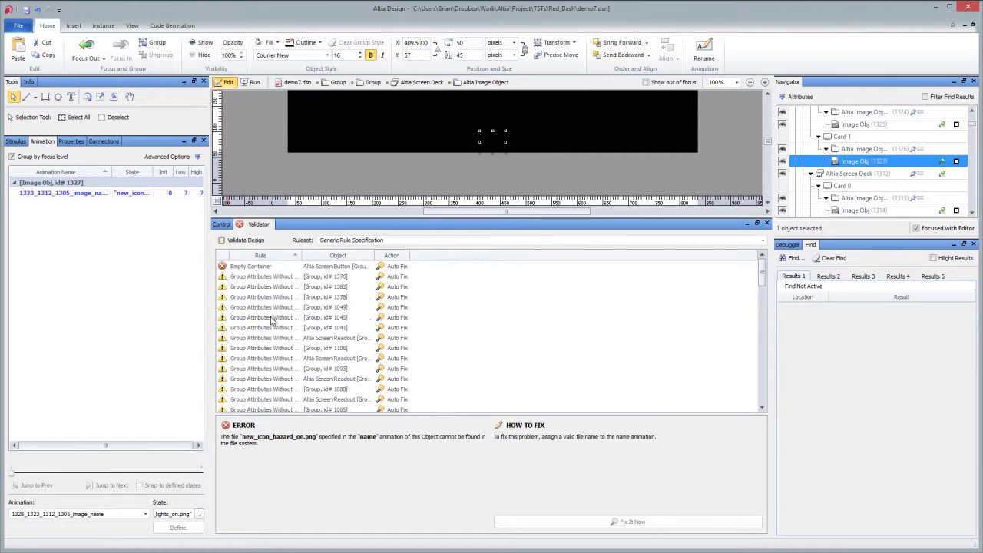
{"action": "scroll", "coordinate": [271, 321], "scroll_direction": "down", "scroll_amount": 5}
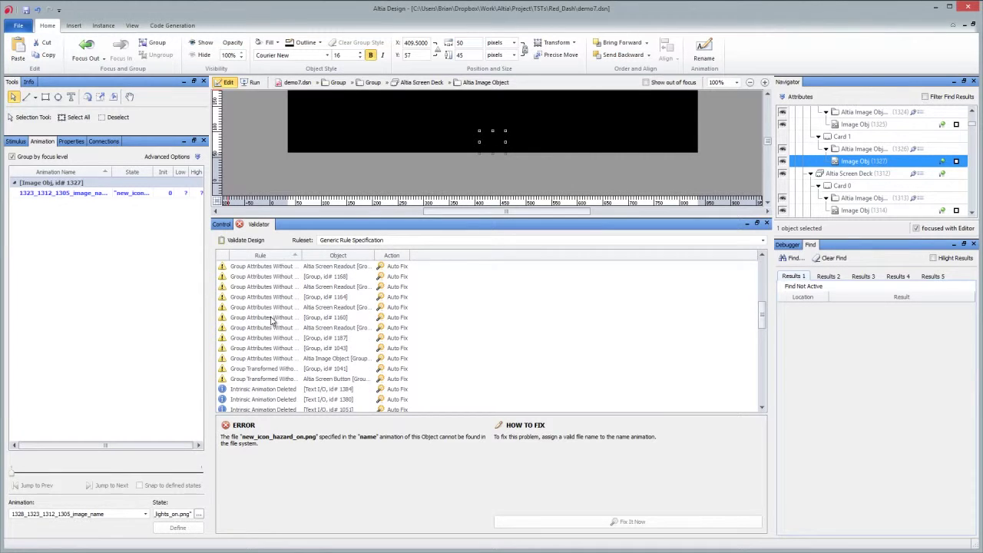
{"action": "scroll", "coordinate": [271, 321], "scroll_direction": "down", "scroll_amount": 5}
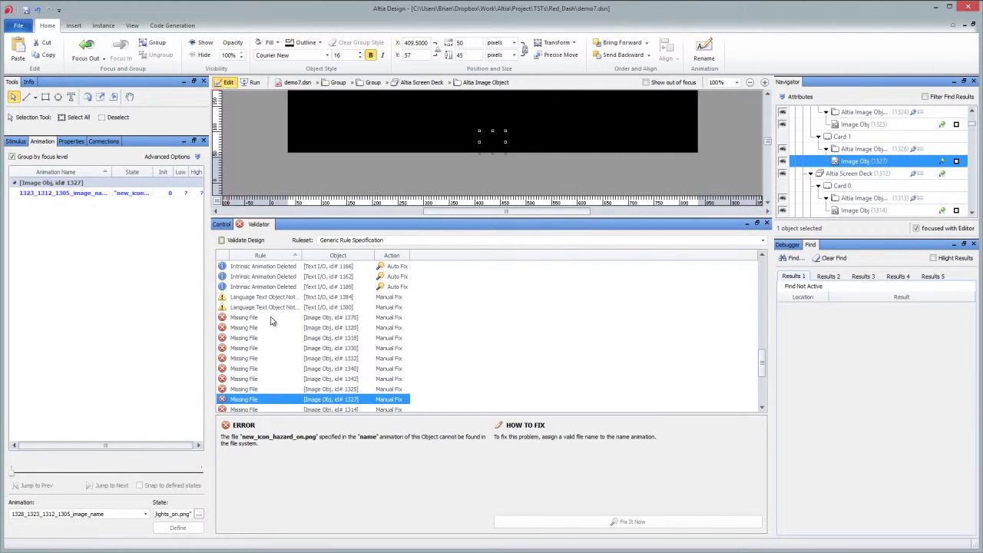
{"action": "left_click", "coordinate": [338, 256]}
{"action": "scroll", "coordinate": [302, 335], "scroll_direction": "up", "scroll_amount": 10}
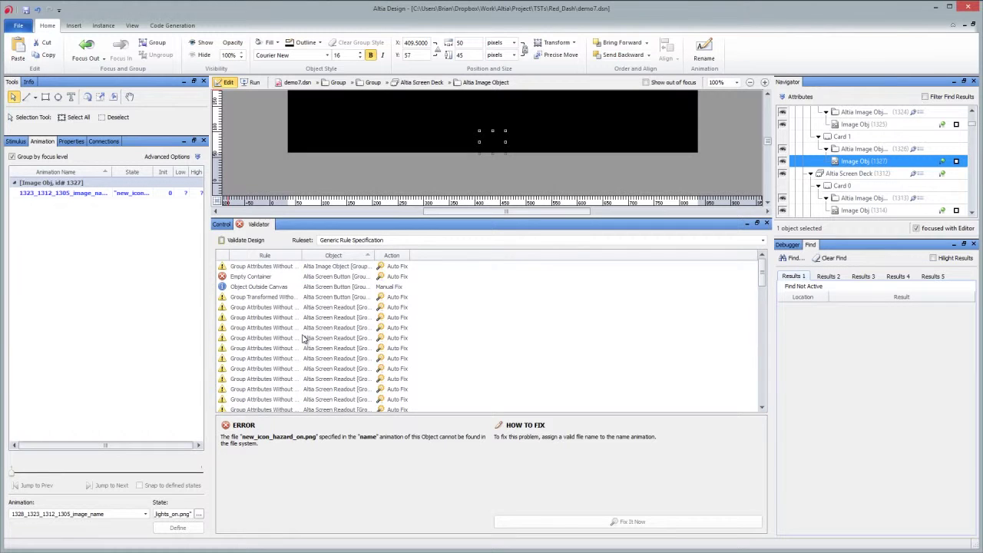
{"action": "scroll", "coordinate": [301, 336], "scroll_direction": "down", "scroll_amount": 8}
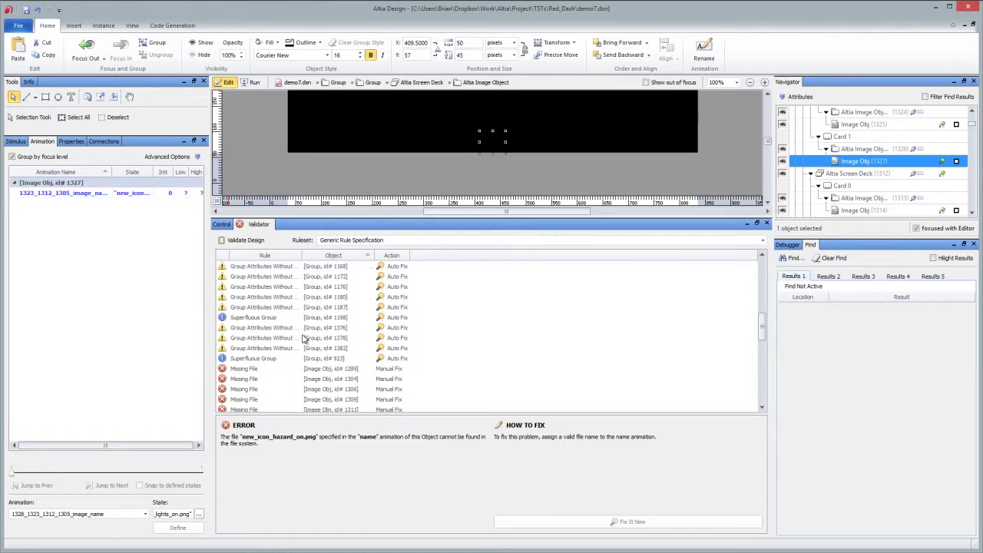
{"action": "left_click", "coordinate": [393, 258]}
Check entries for image objects 1370 and 1332 and off-canvas Language 1388 in the sorted list.
{"action": "scroll", "coordinate": [364, 314], "scroll_direction": "up", "scroll_amount": 8}
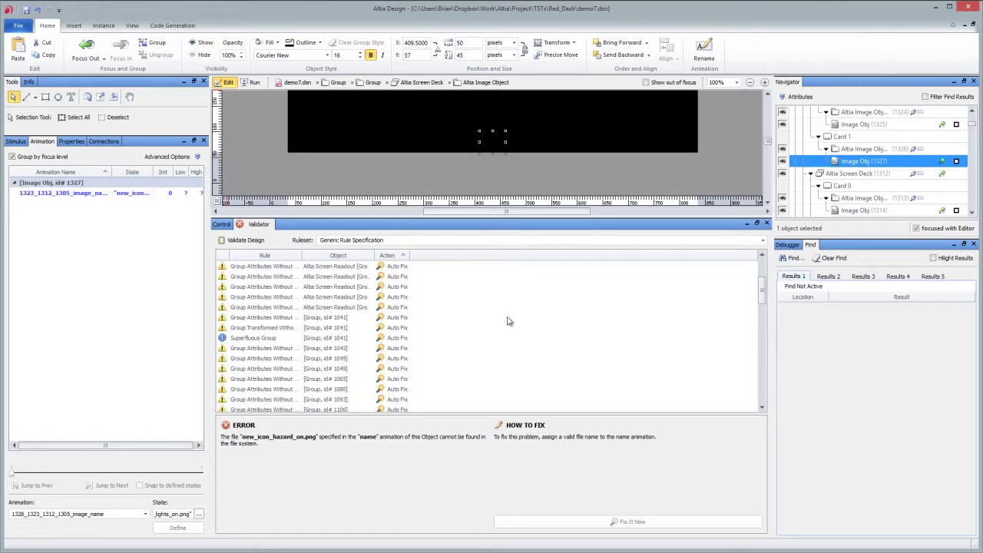
{"action": "scroll", "coordinate": [428, 341], "scroll_direction": "down", "scroll_amount": 10}
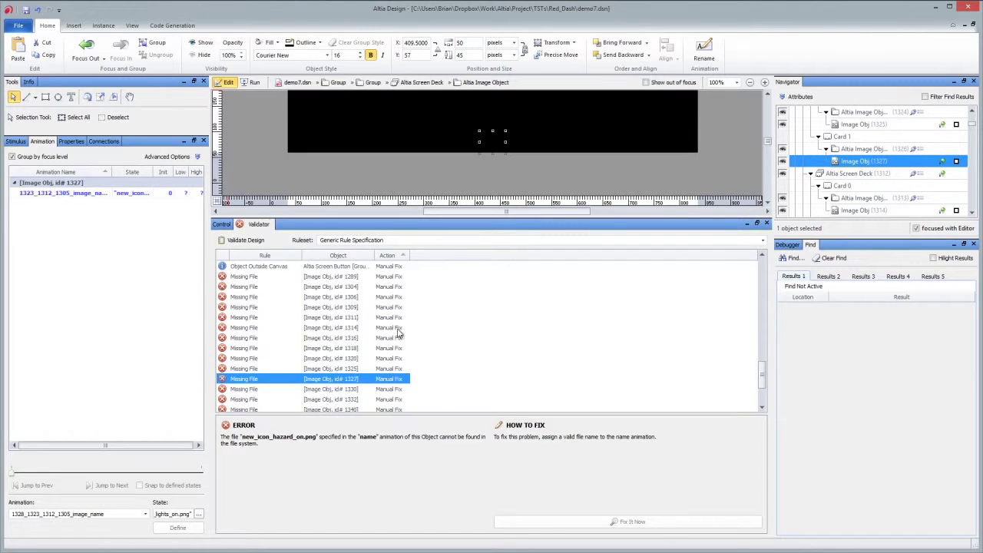
{"action": "left_click", "coordinate": [395, 358]}
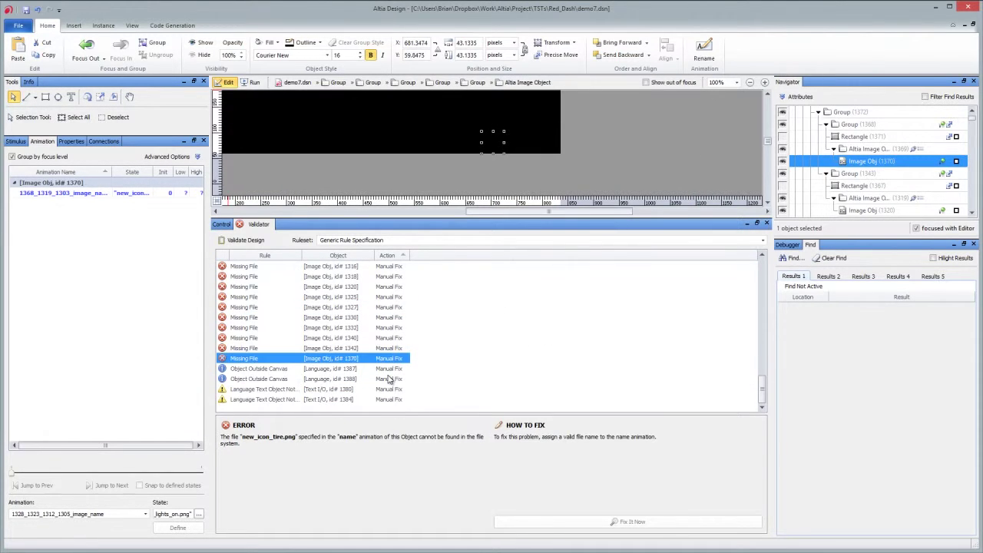
{"action": "left_click", "coordinate": [390, 379]}
{"action": "left_click", "coordinate": [376, 328]}
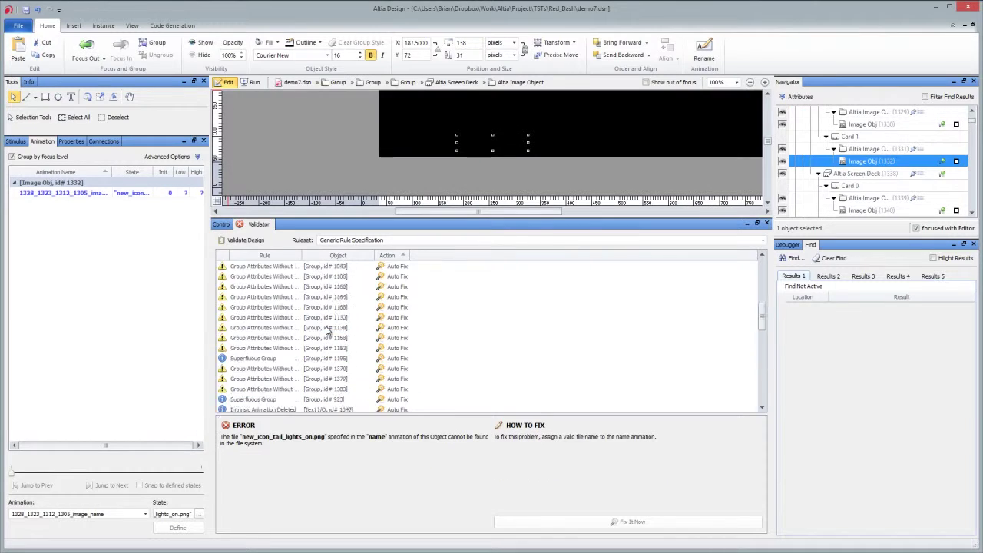
{"action": "left_click", "coordinate": [368, 241]}
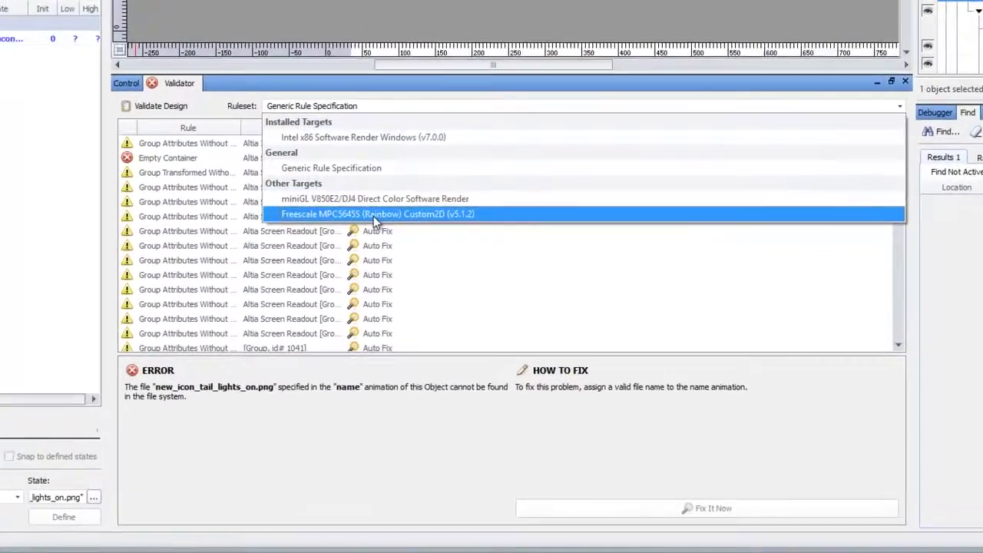
{"action": "left_click", "coordinate": [360, 107]}
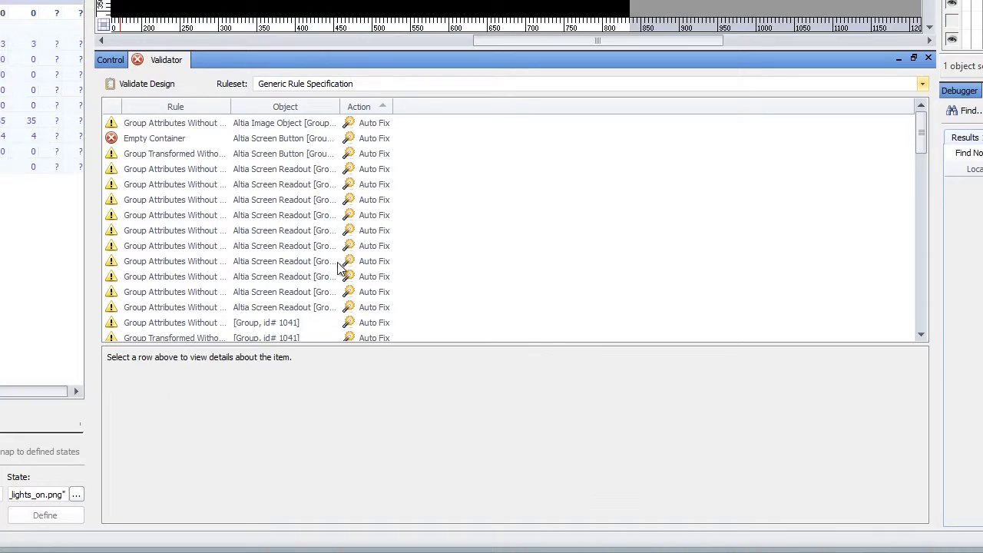
{"action": "left_click", "coordinate": [342, 247]}
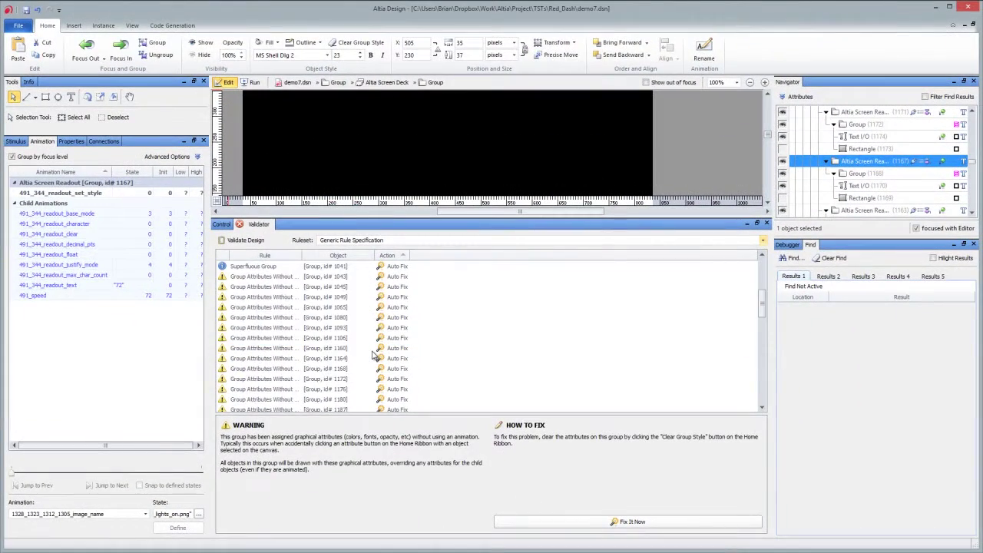
{"action": "scroll", "coordinate": [372, 355], "scroll_direction": "down", "scroll_amount": 10}
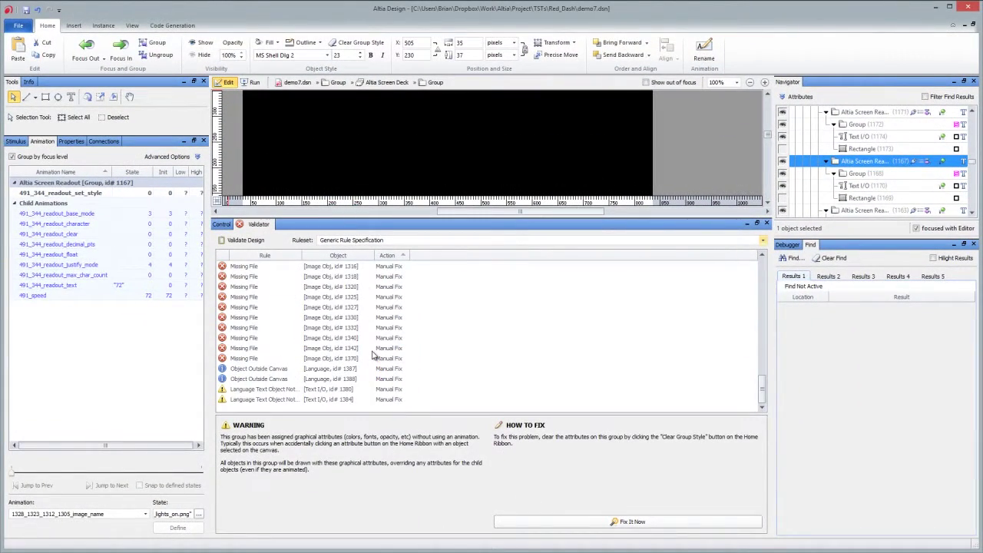